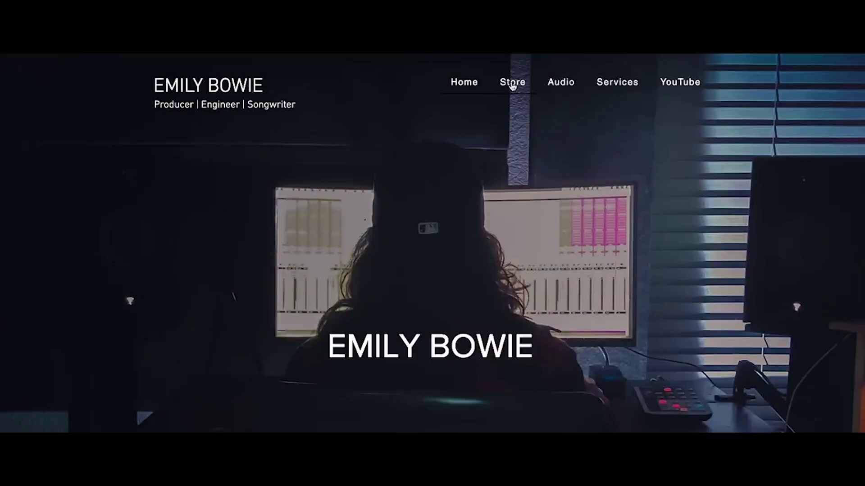
- Go to the site's store and open the Vintage Rock 'n' Roll Mixing Course 1 product page
{"action": "left_click", "coordinate": [512, 85]}
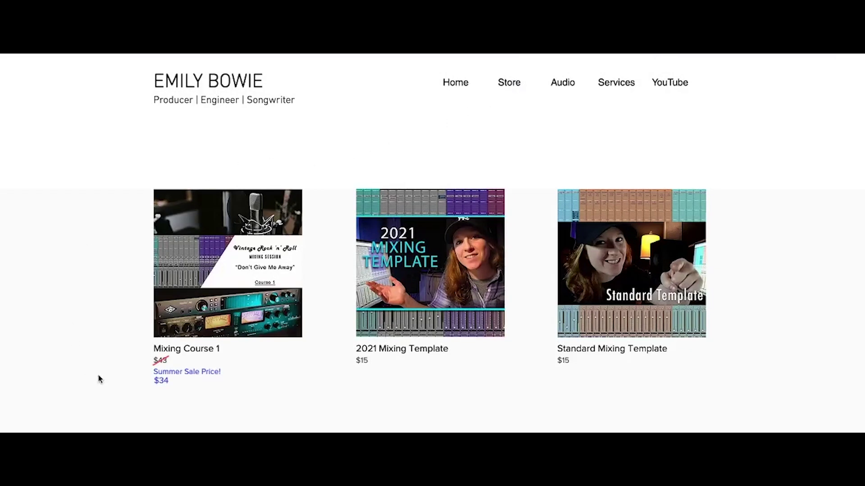
{"action": "left_click", "coordinate": [189, 275]}
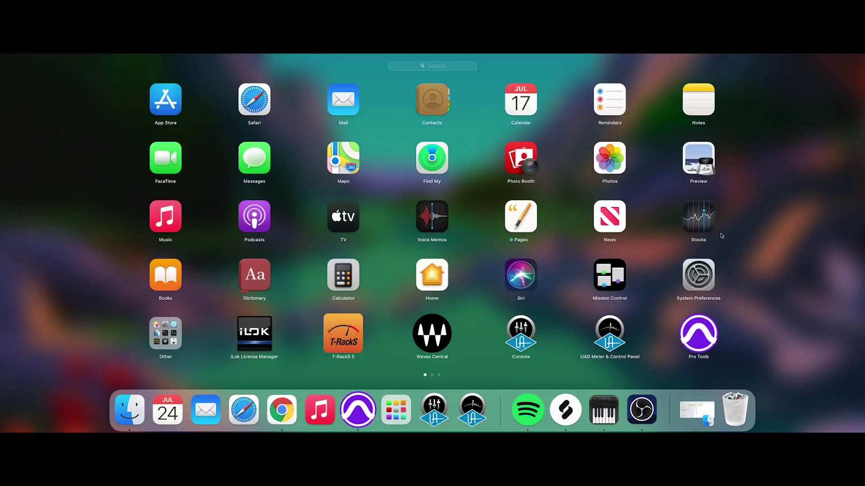
- Check the output devices in System Preferences > Sound, then close it to return to Pro Tools
{"action": "left_click", "coordinate": [699, 278]}
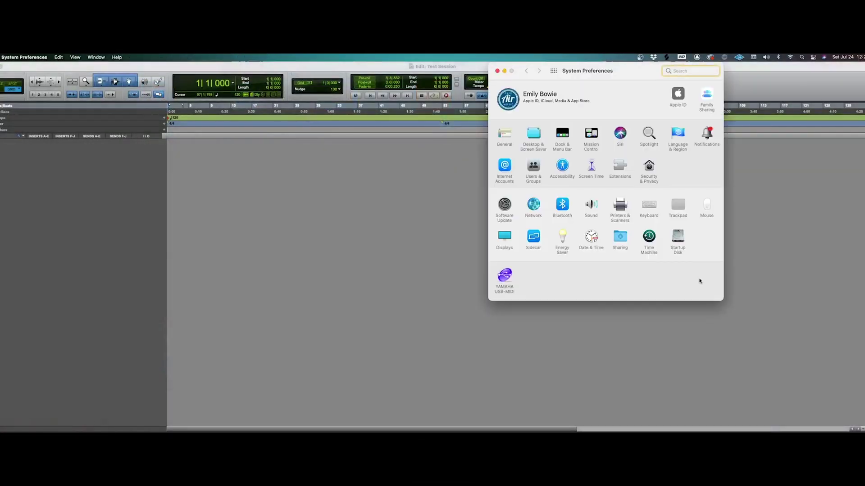
{"action": "left_click", "coordinate": [590, 203]}
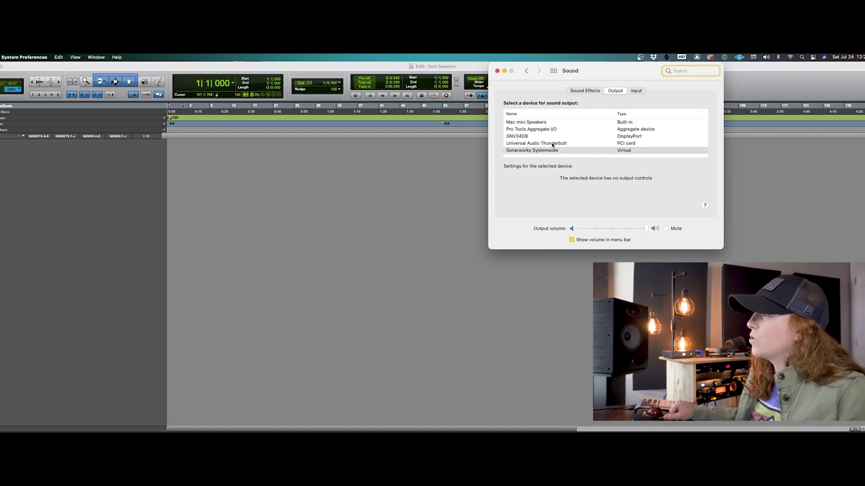
{"action": "left_click", "coordinate": [497, 70]}
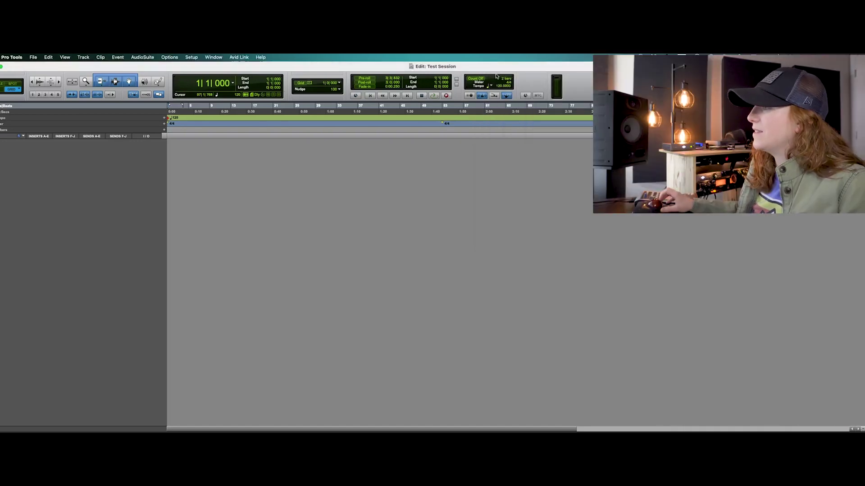
{"action": "mouse_move", "coordinate": [472, 428]}
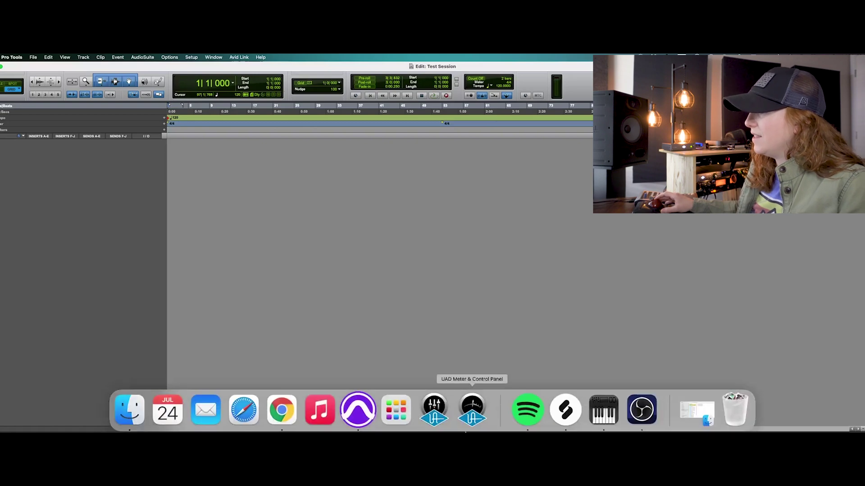
{"action": "left_click", "coordinate": [603, 410]}
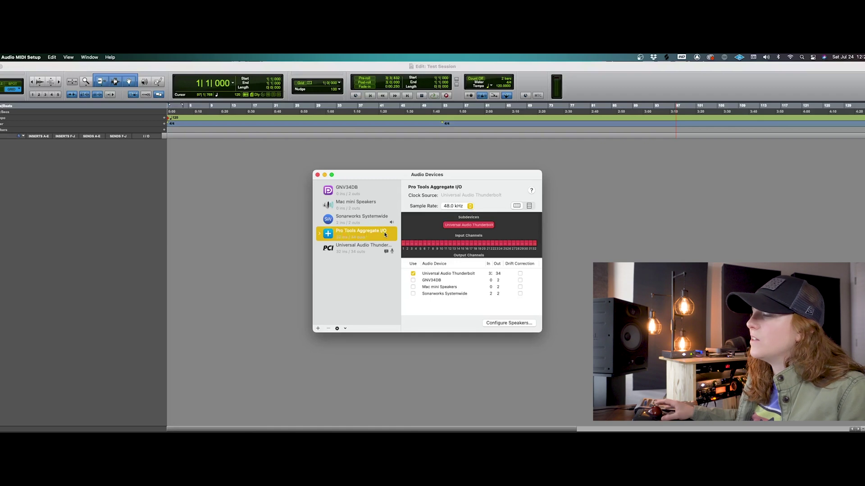
{"action": "left_click", "coordinate": [320, 234]}
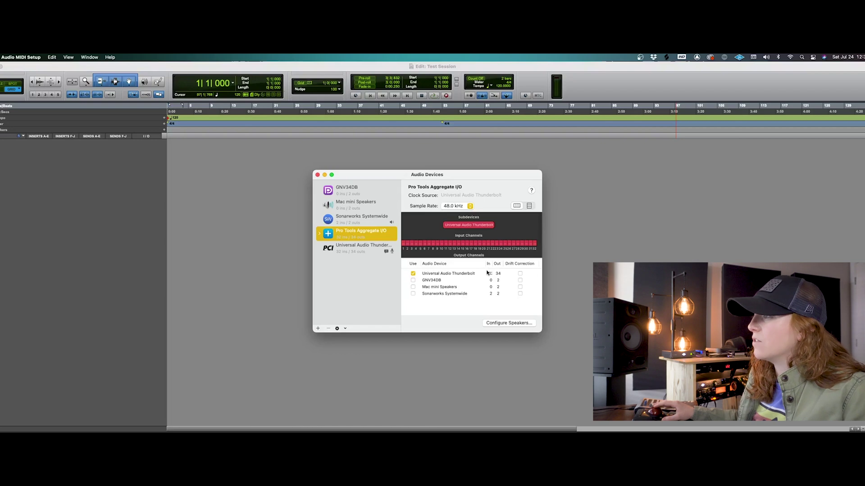
{"action": "left_click", "coordinate": [246, 201]}
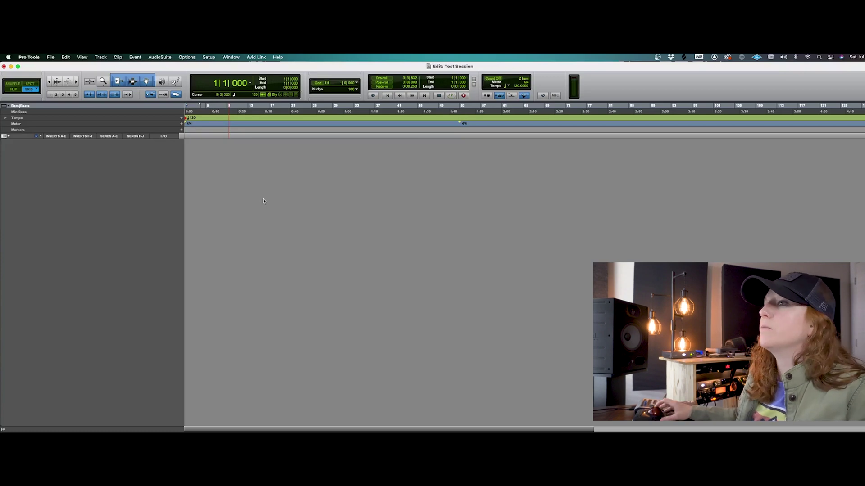
- Open I/O Setup, expand the MIC/LINE/HIZ 1-2 mono sub-paths, then show the Output paths
{"action": "left_click", "coordinate": [209, 58]}
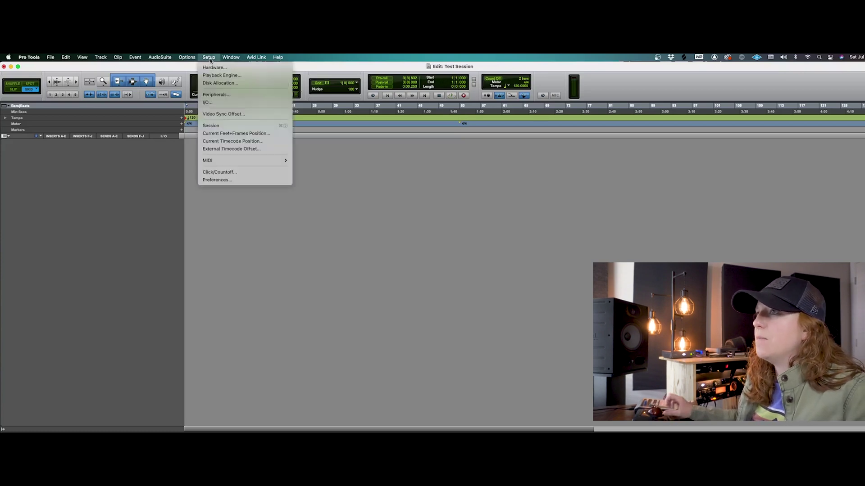
{"action": "left_click", "coordinate": [214, 104]}
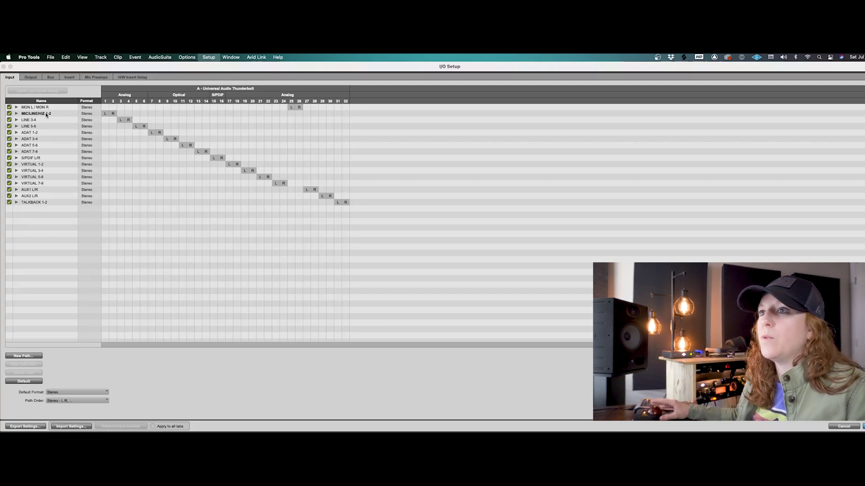
{"action": "left_click", "coordinate": [17, 114]}
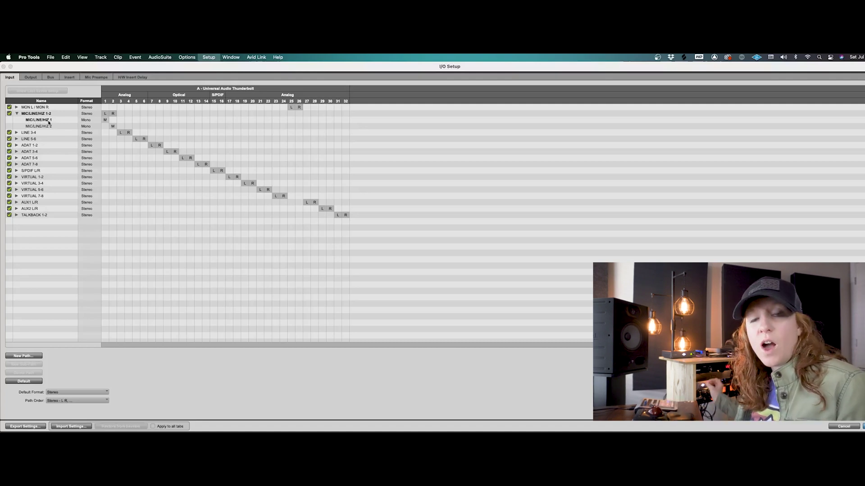
{"action": "left_click", "coordinate": [29, 78]}
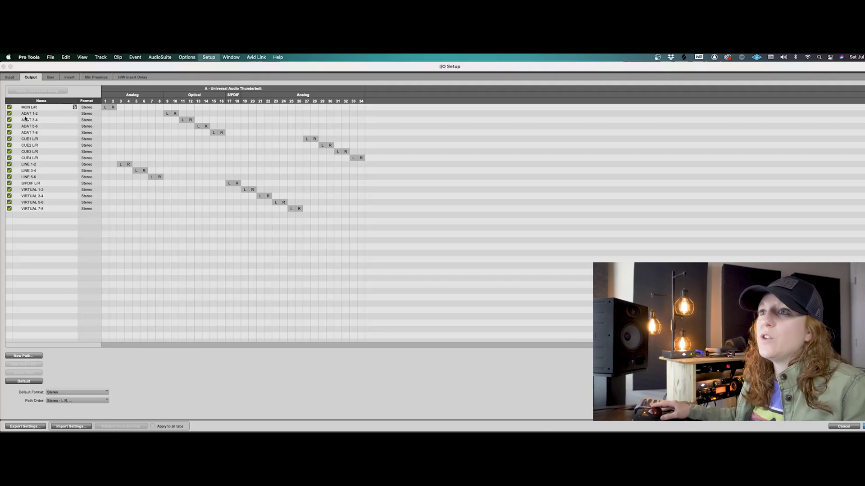
- On the Input page, expand and collapse the MON L/MON R sub-paths, then return to Output
{"action": "left_click", "coordinate": [9, 77]}
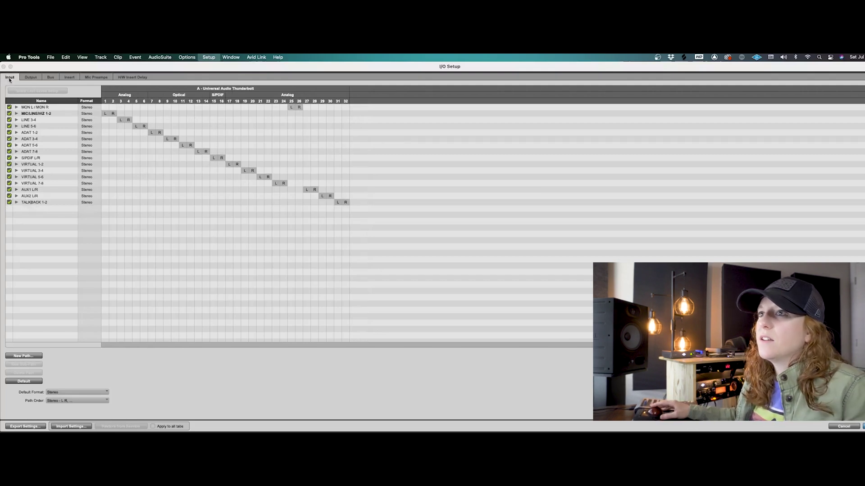
{"action": "left_click", "coordinate": [16, 107]}
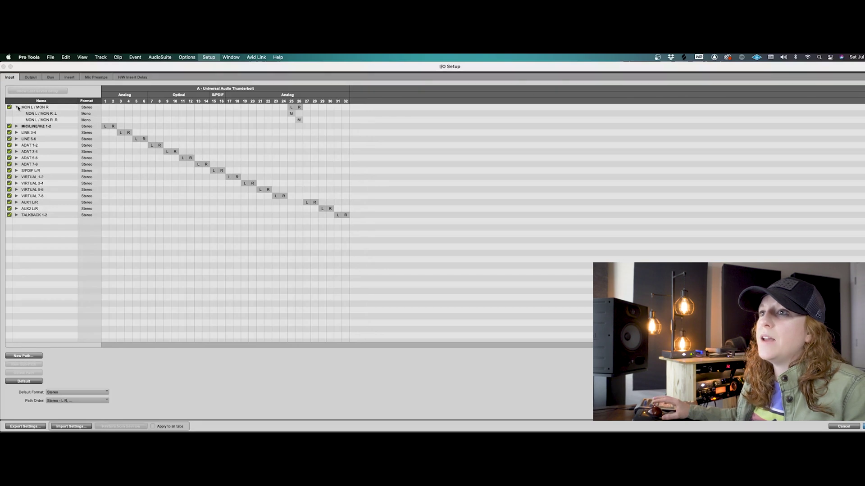
{"action": "left_click", "coordinate": [17, 107]}
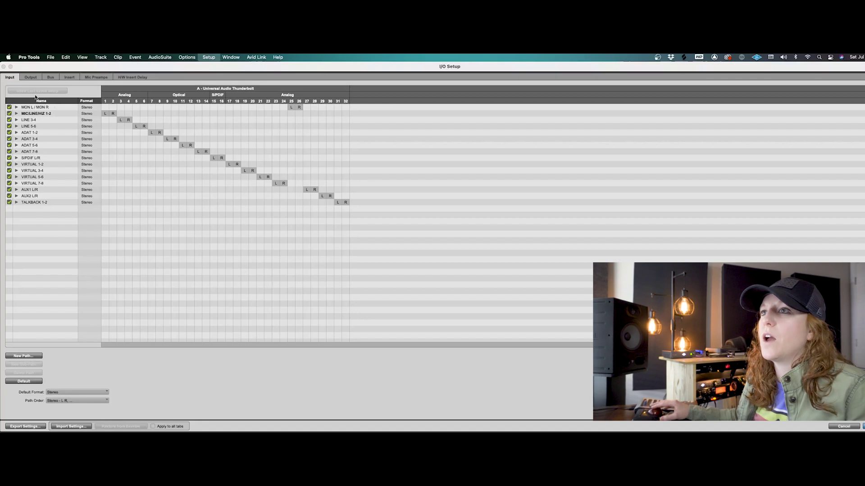
{"action": "left_click", "coordinate": [30, 77]}
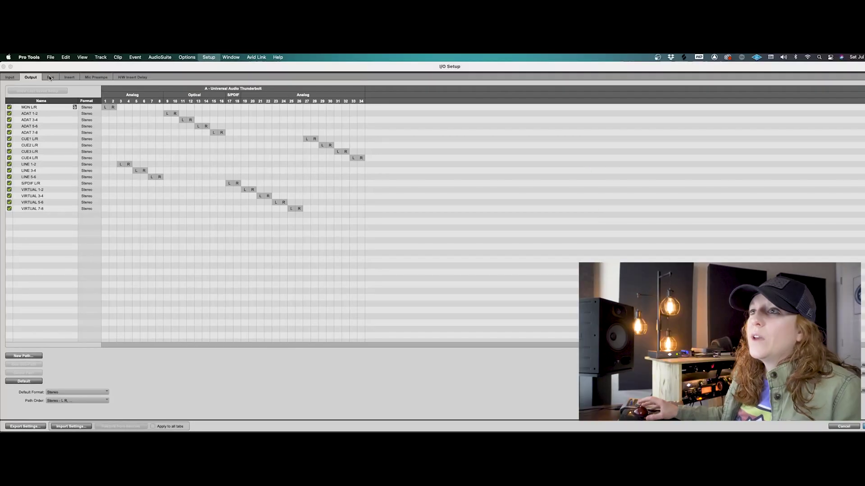
{"action": "left_click", "coordinate": [49, 83]}
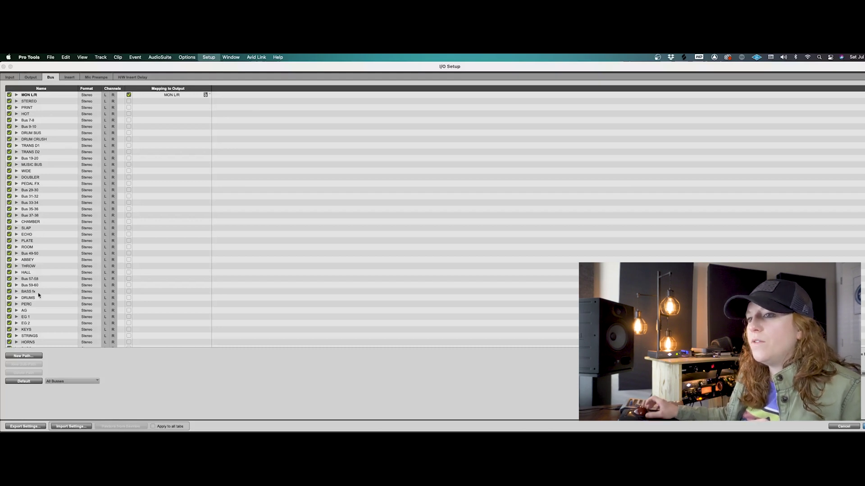
- Restore default busses and delete ADAT 1-2 through VIRTUAL 7-8, leaving Bus 1-2 to Bus 23-24
{"action": "scroll", "coordinate": [43, 304], "scroll_direction": "down", "scroll_amount": 8}
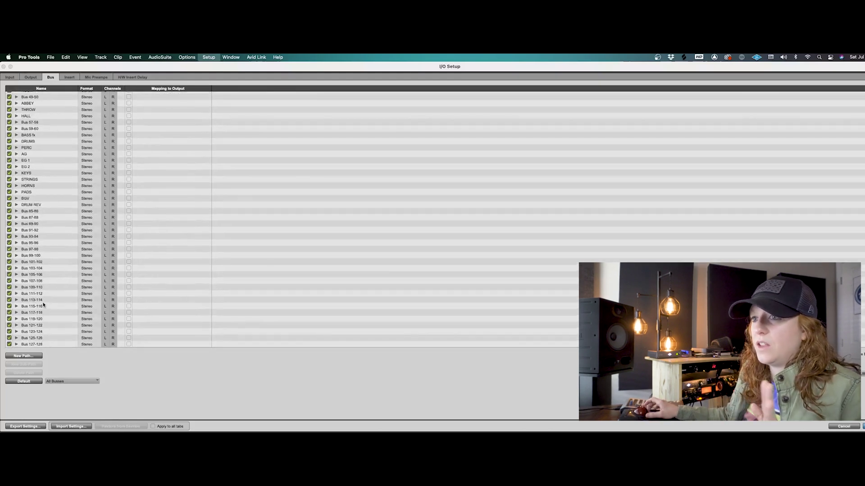
{"action": "scroll", "coordinate": [43, 304], "scroll_direction": "up", "scroll_amount": 8}
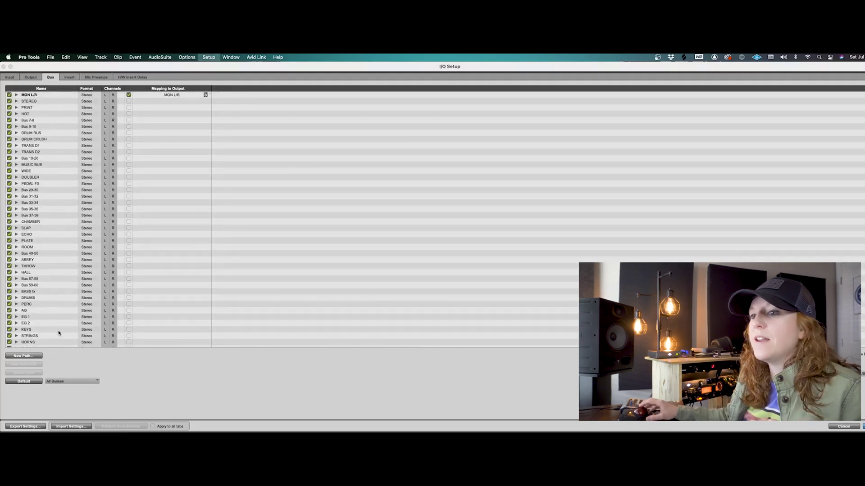
{"action": "left_click", "coordinate": [23, 381]}
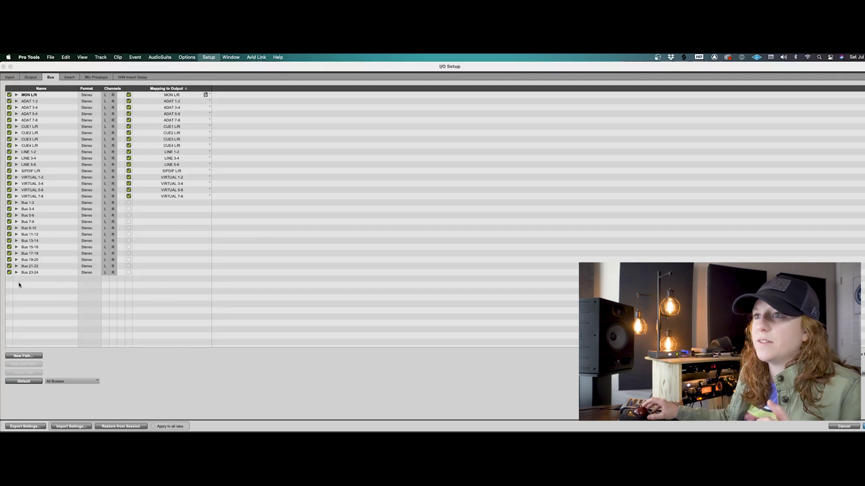
{"action": "left_click", "coordinate": [32, 102]}
{"action": "left_click", "coordinate": [35, 197], "text": "shift"}
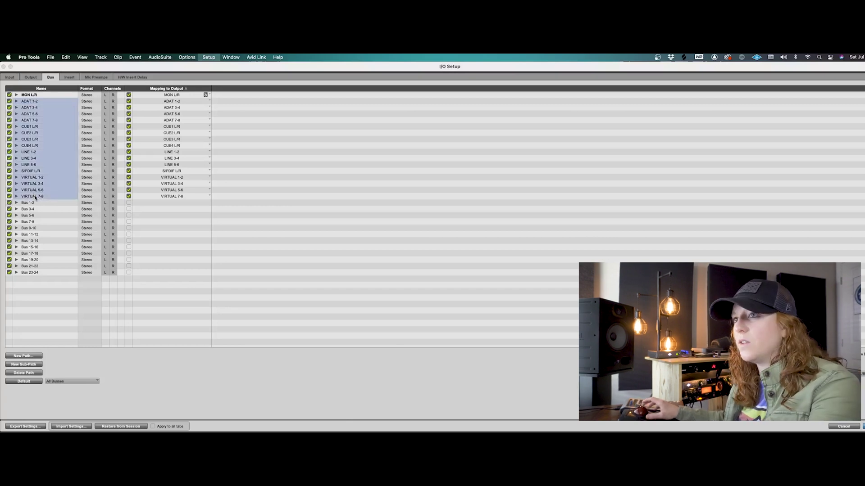
{"action": "left_click", "coordinate": [39, 373]}
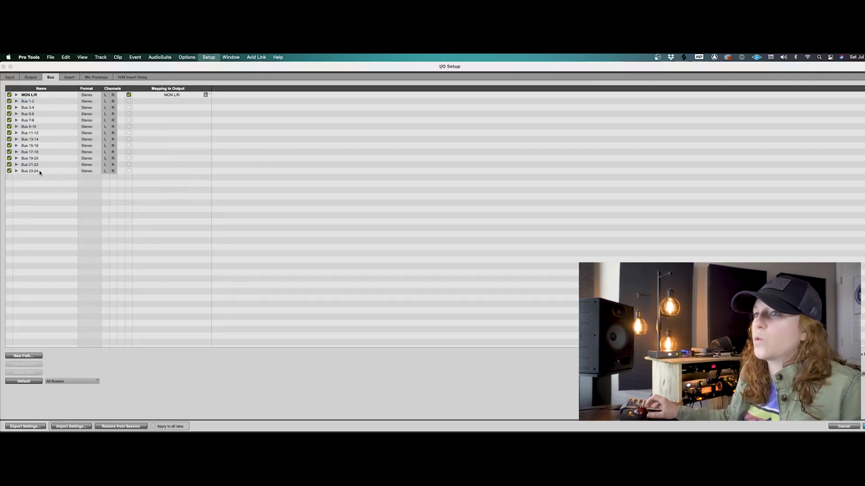
{"action": "left_click", "coordinate": [17, 102]}
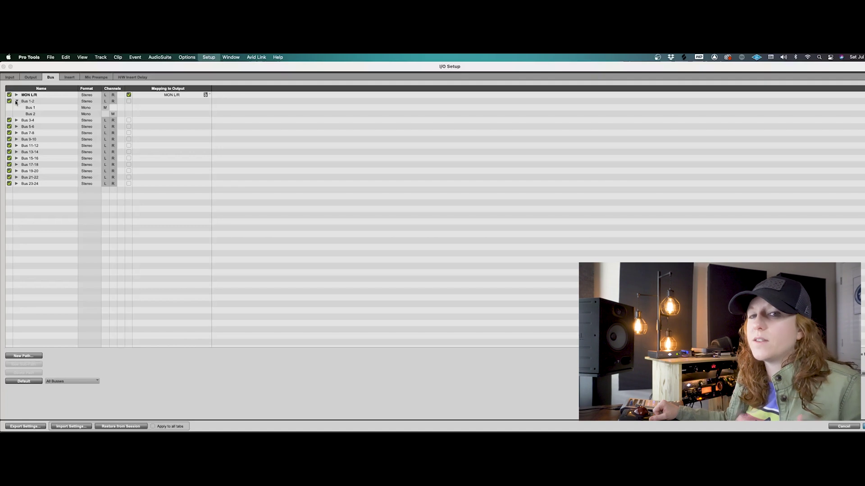
{"action": "left_click", "coordinate": [16, 102]}
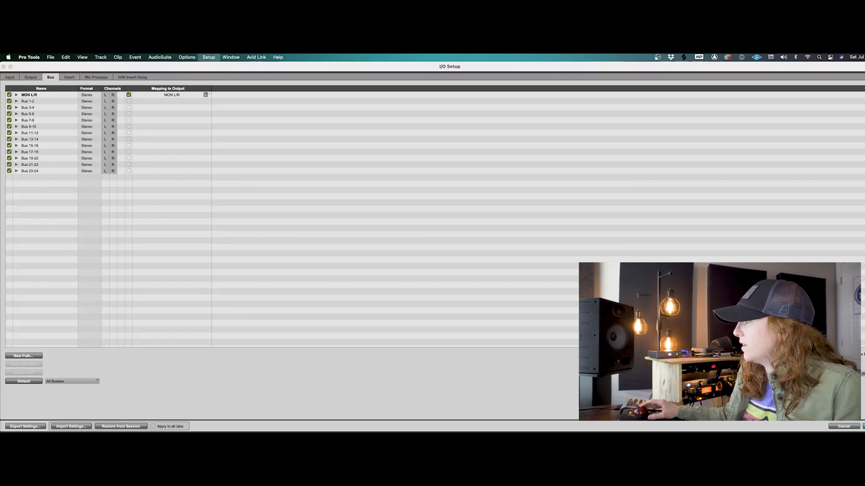
- Close I/O Setup and back out of a first New Tracks attempt
{"action": "key", "text": "Return"}
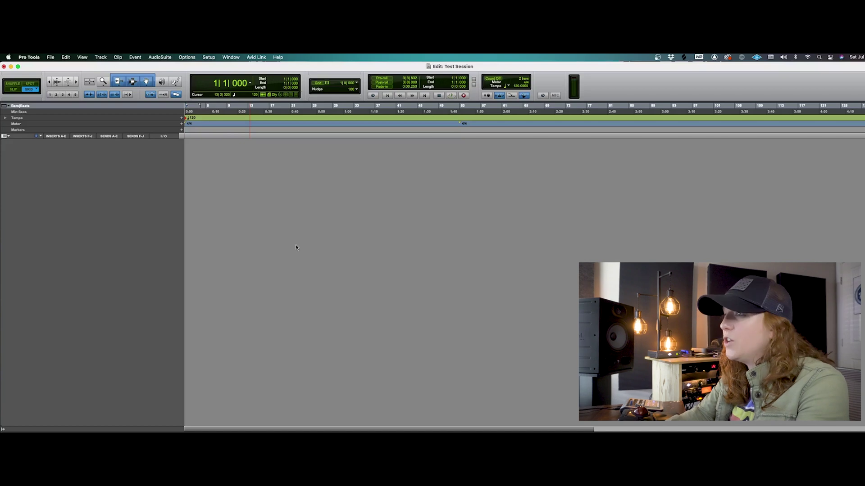
{"action": "key", "text": "super+shift+n"}
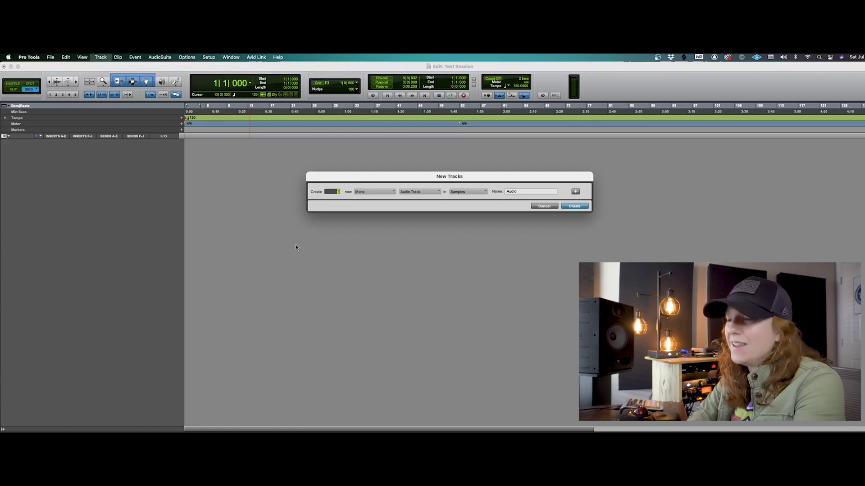
{"action": "left_click", "coordinate": [542, 207]}
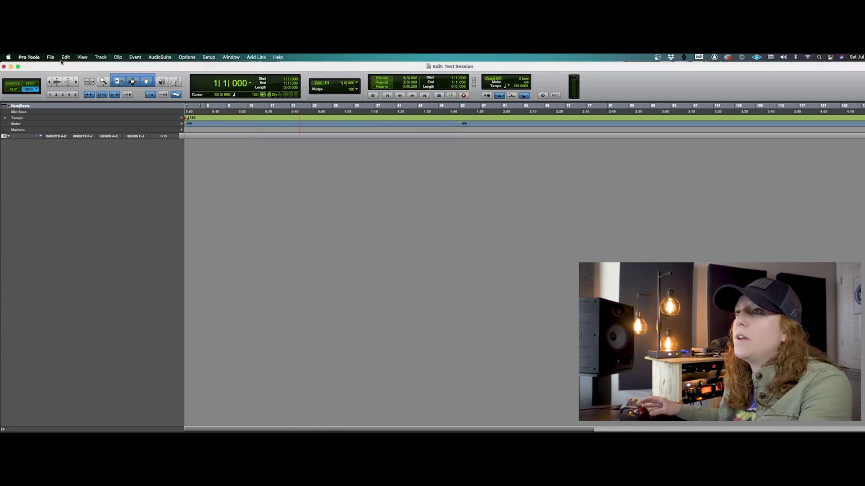
- From the Track menu, set up 1 mono Audio Track and select the 'Audio' name for replacement
{"action": "left_click", "coordinate": [100, 59]}
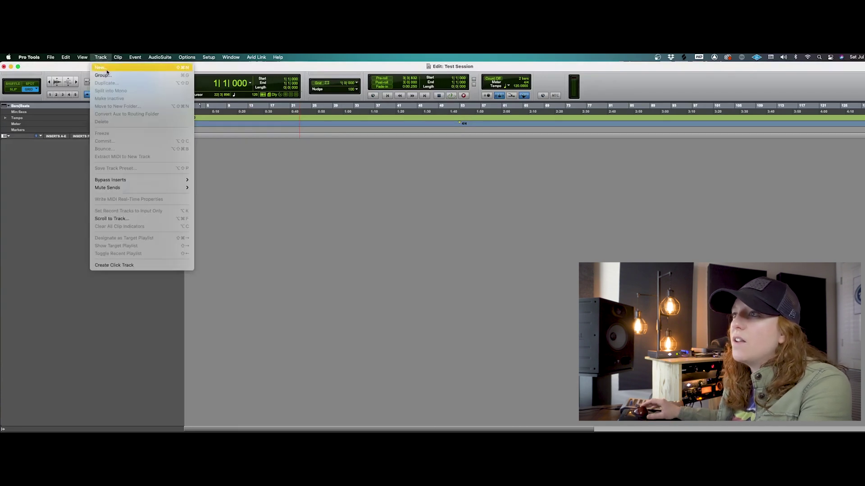
{"action": "left_click", "coordinate": [178, 69]}
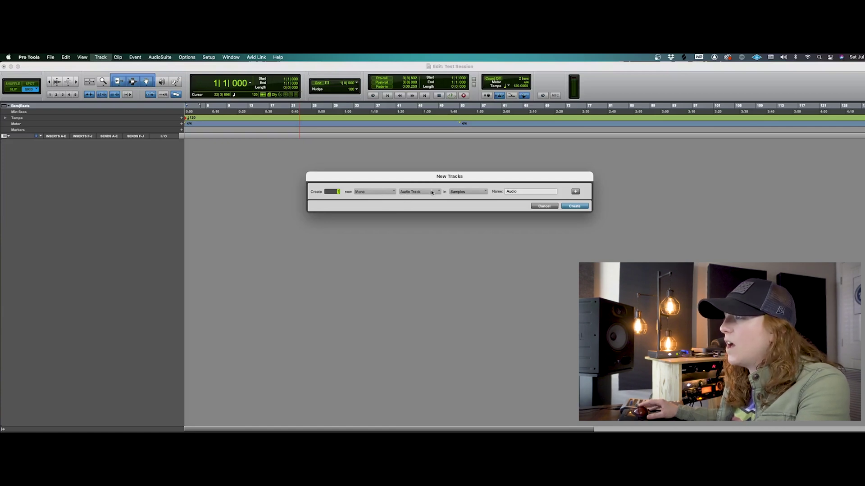
{"action": "left_click", "coordinate": [393, 193]}
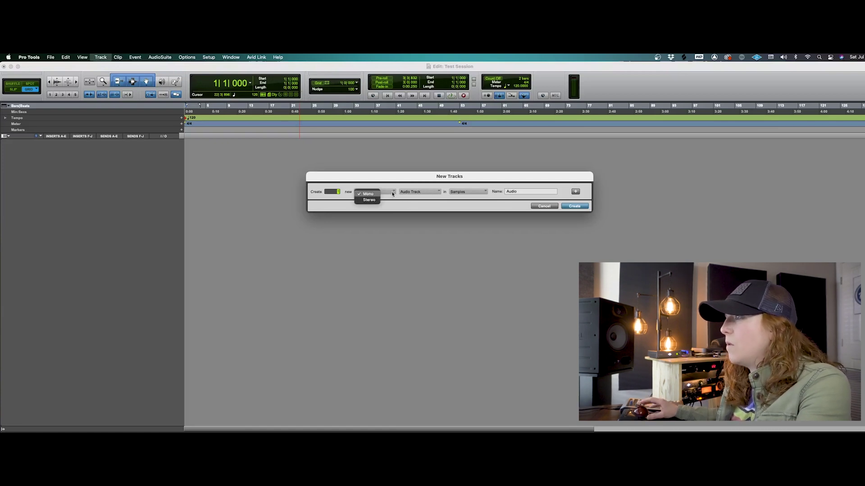
{"action": "left_click", "coordinate": [392, 194]}
{"action": "left_click", "coordinate": [430, 193]}
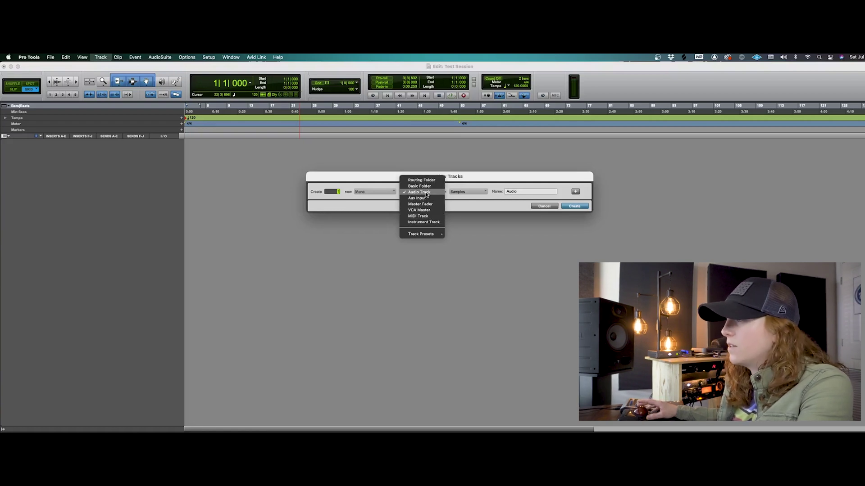
{"action": "left_click", "coordinate": [427, 195]}
{"action": "left_click", "coordinate": [533, 191]}
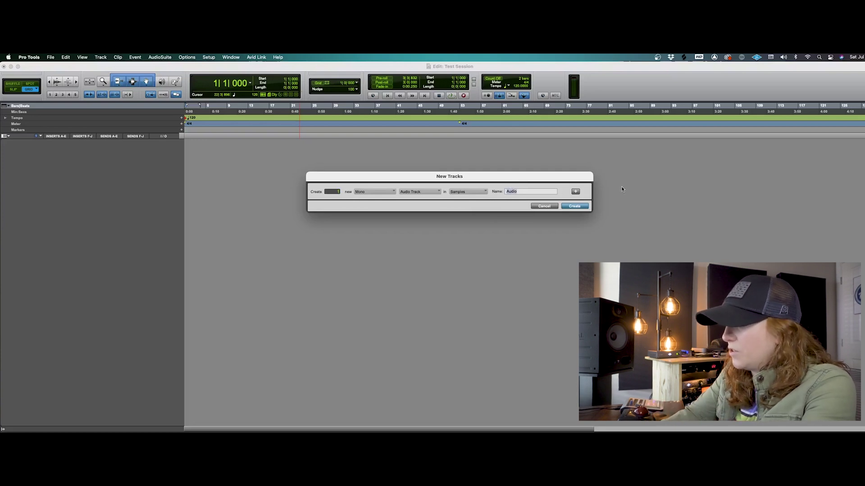
- Enter EG as the track name and create the mono audio track
{"action": "type", "text": "E"}
{"action": "type", "text": "Q"}
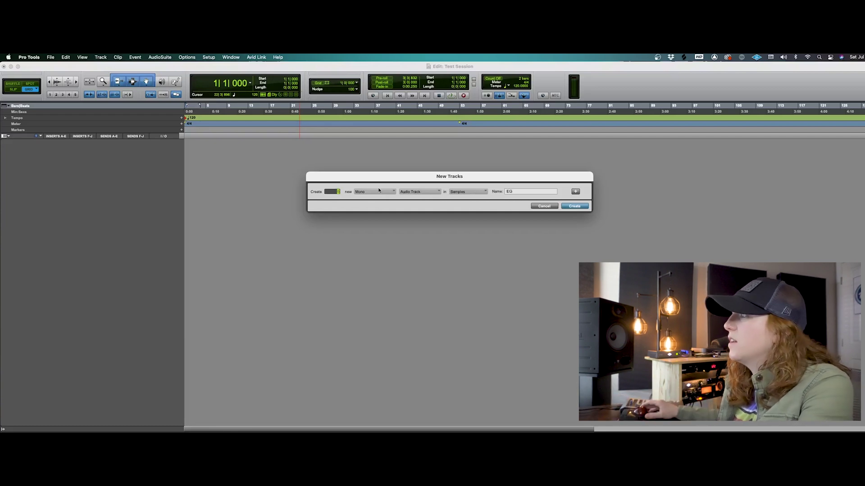
{"action": "type", "text": "2"}
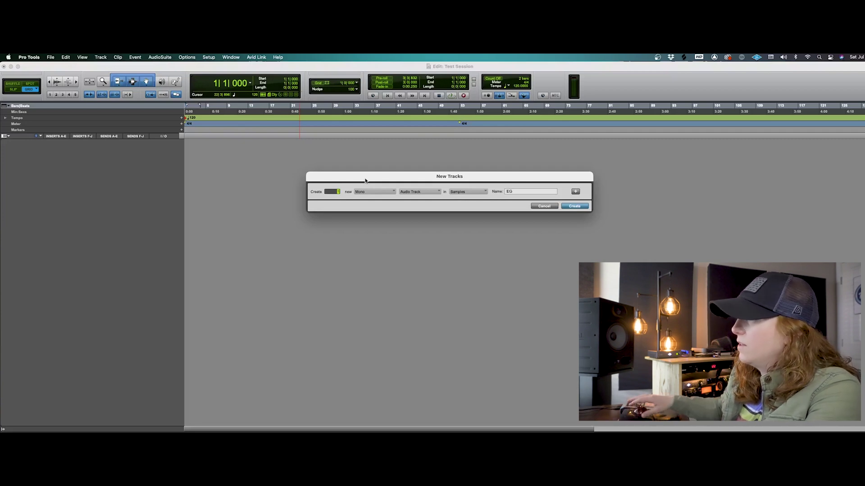
{"action": "left_click", "coordinate": [575, 206]}
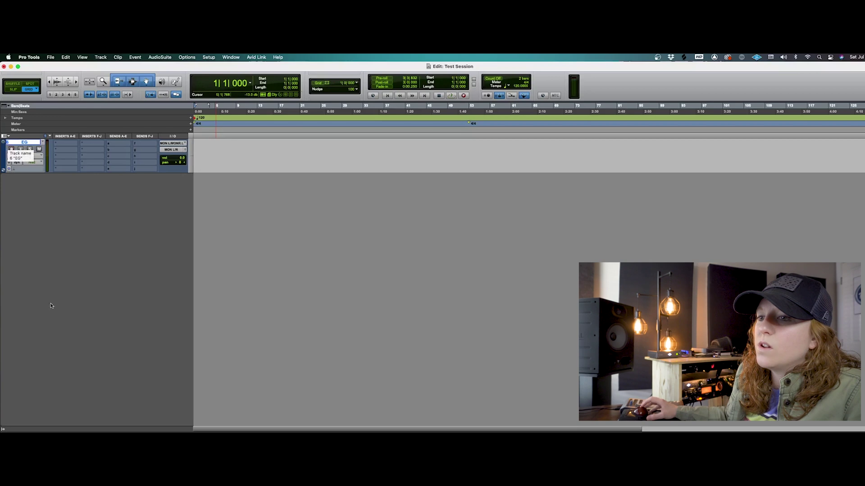
- Give the EG track a teal colour from the Color Palette
{"action": "left_click", "coordinate": [3, 430]}
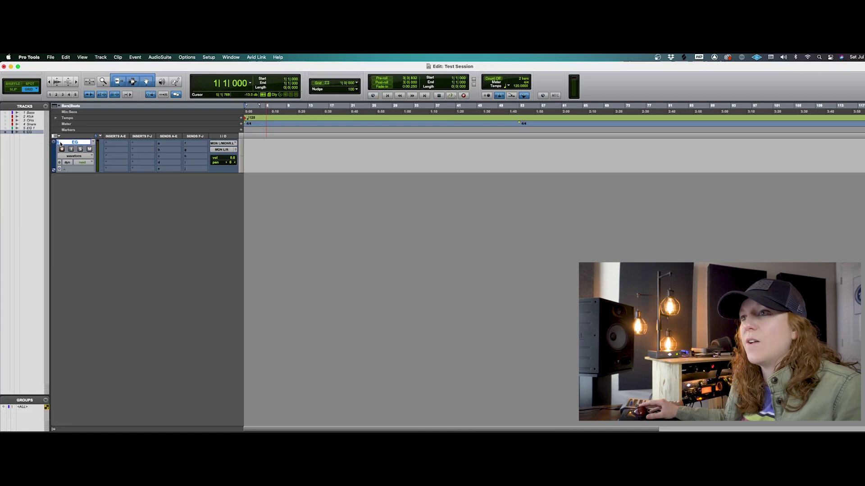
{"action": "left_click", "coordinate": [53, 429]}
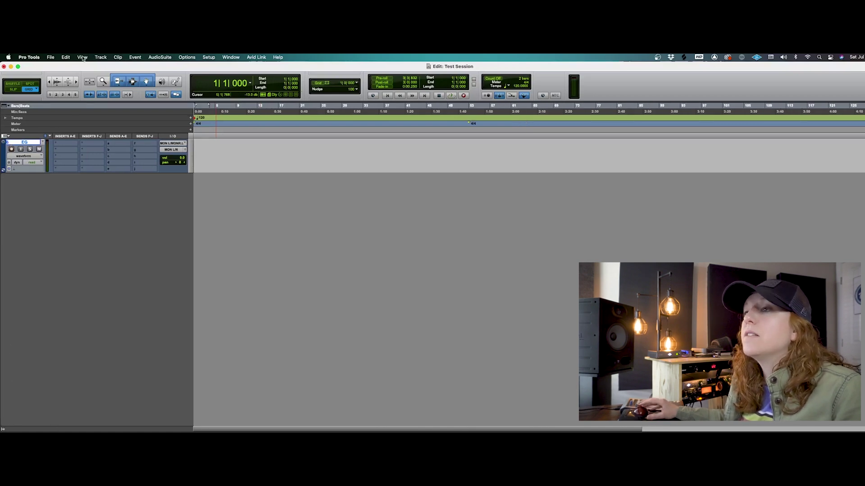
{"action": "double_click", "coordinate": [4, 156]}
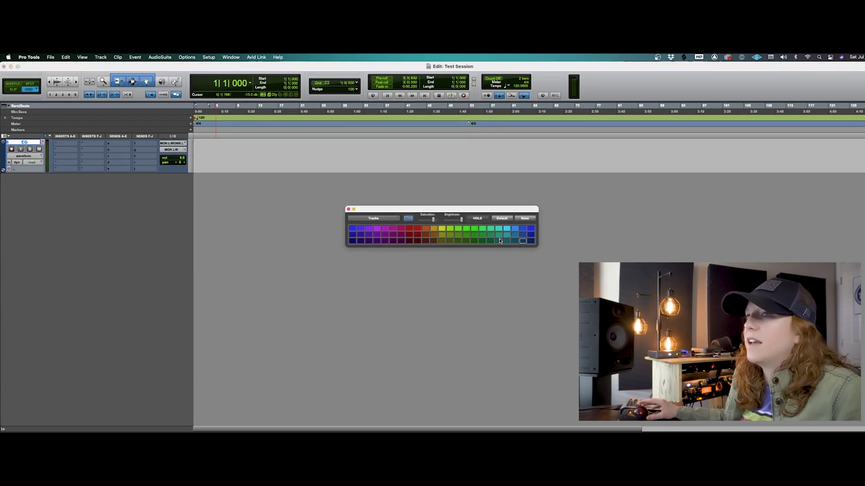
{"action": "left_click", "coordinate": [498, 241]}
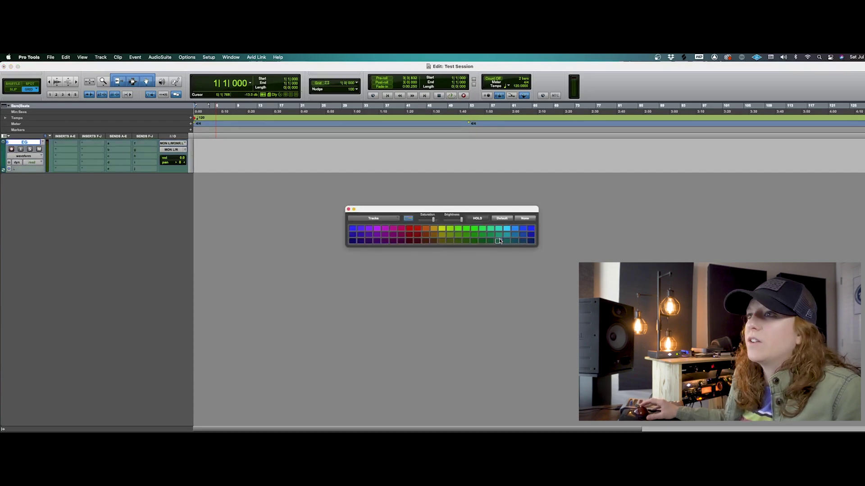
{"action": "left_click", "coordinate": [348, 209]}
- Route the EG track's input to the interface's MIC/LINE/HIZ 1 (Mono)
{"action": "left_click", "coordinate": [165, 144]}
{"action": "mouse_move", "coordinate": [166, 145]}
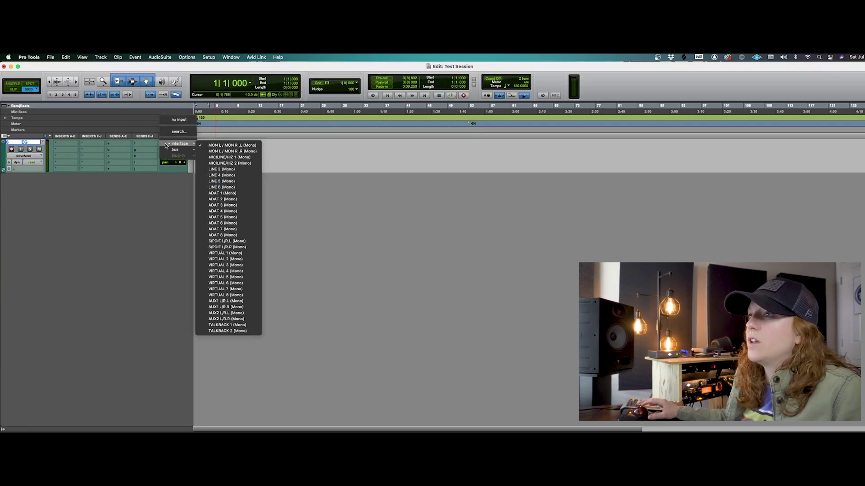
{"action": "left_click", "coordinate": [232, 145]}
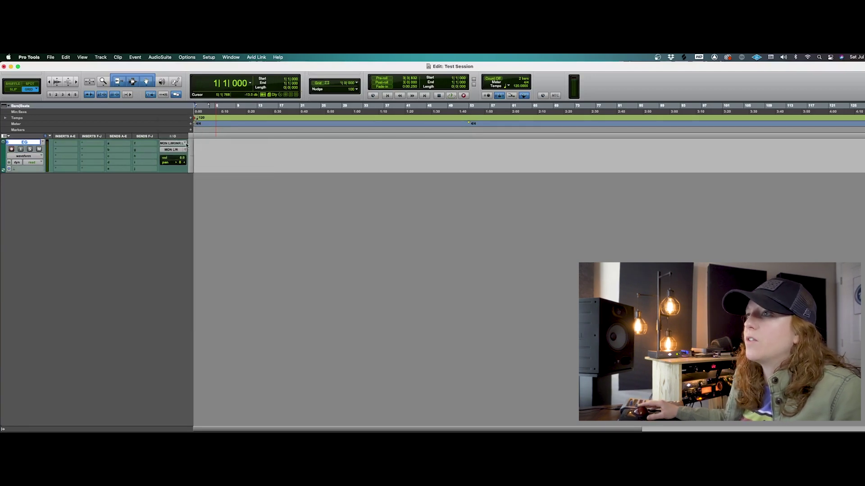
{"action": "left_click", "coordinate": [173, 144]}
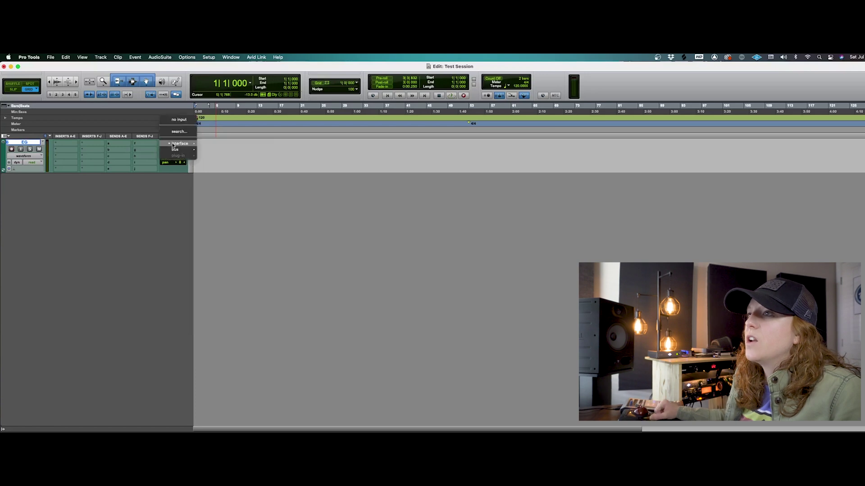
{"action": "mouse_move", "coordinate": [172, 145]}
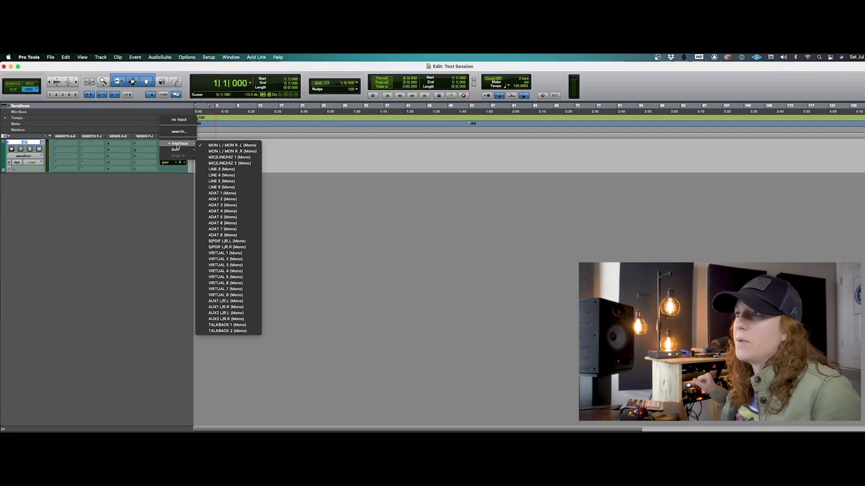
{"action": "left_click", "coordinate": [178, 146]}
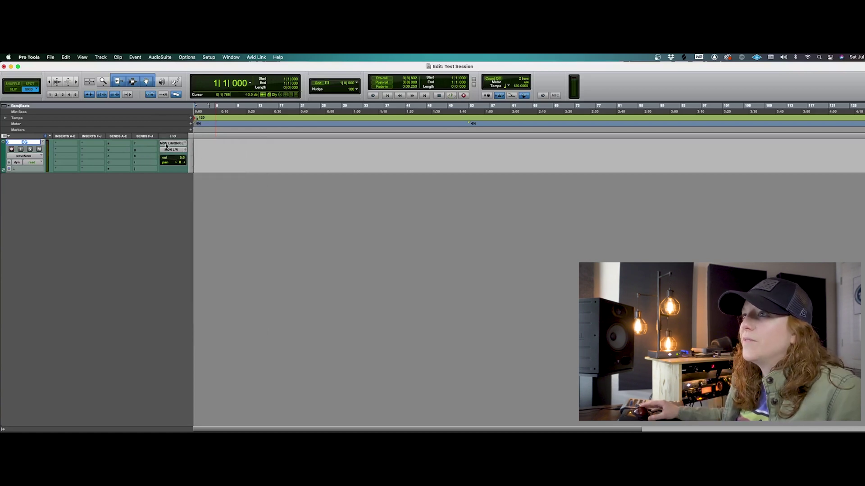
{"action": "left_click", "coordinate": [167, 144]}
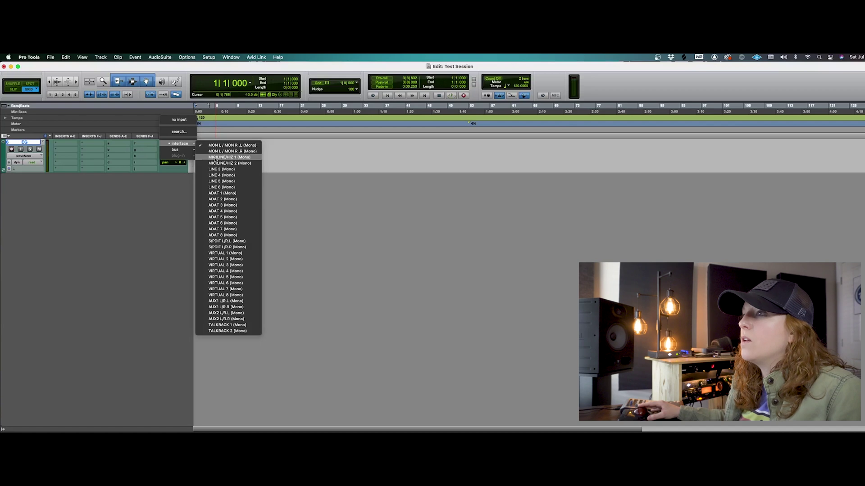
{"action": "left_click", "coordinate": [235, 158]}
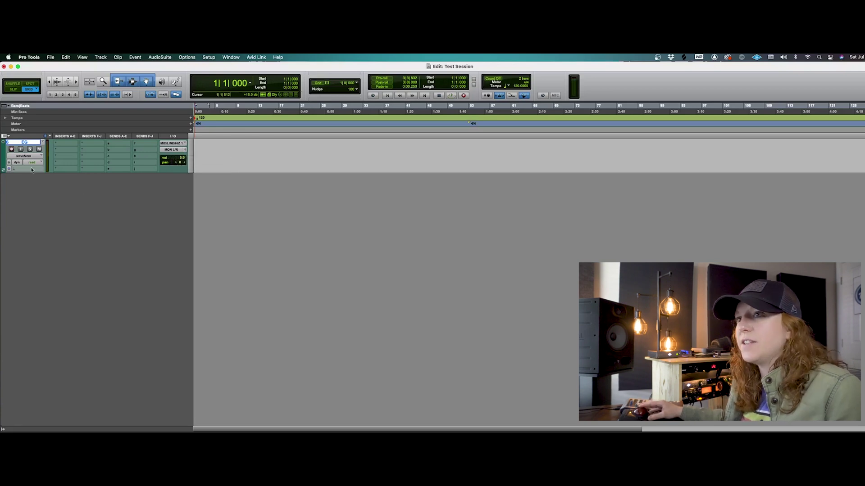
- Record-arm the EG track and record a take, producing the clip EG_01
{"action": "left_click", "coordinate": [12, 149]}
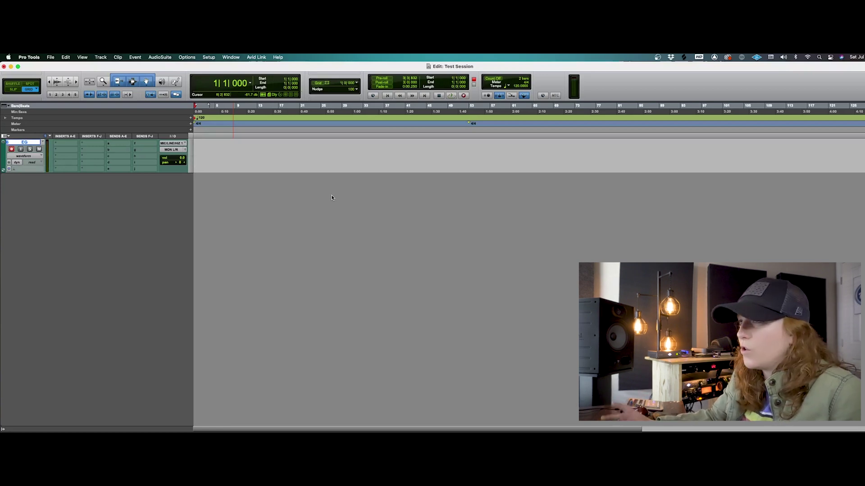
{"action": "key", "text": "super+space"}
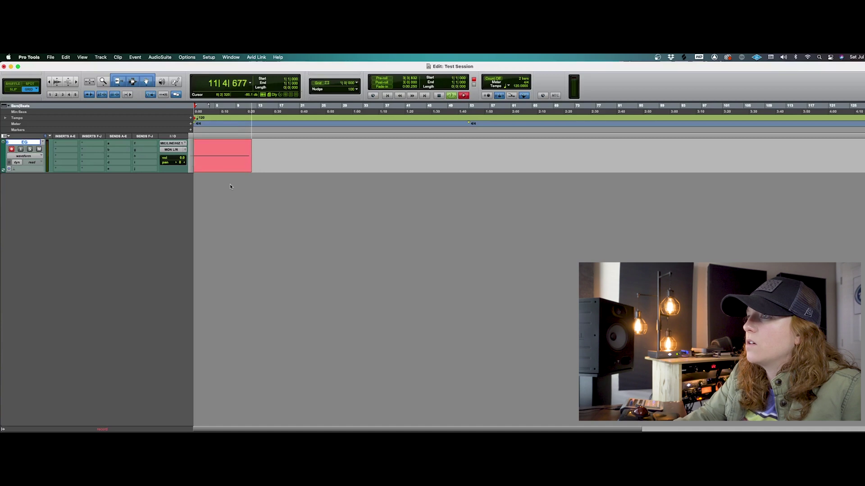
{"action": "key", "text": "space"}
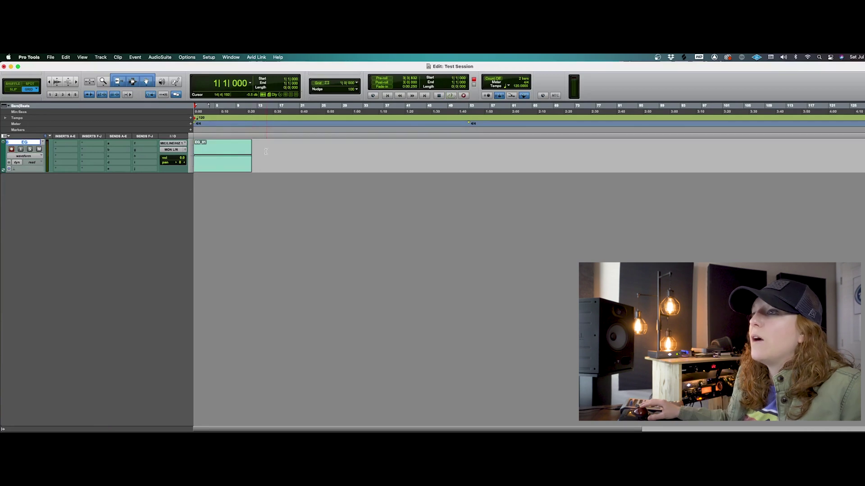
- Arm QuickPunch recording and punch a short new pass into the middle of the EG_01 take during playback
{"action": "right_click", "coordinate": [463, 96]}
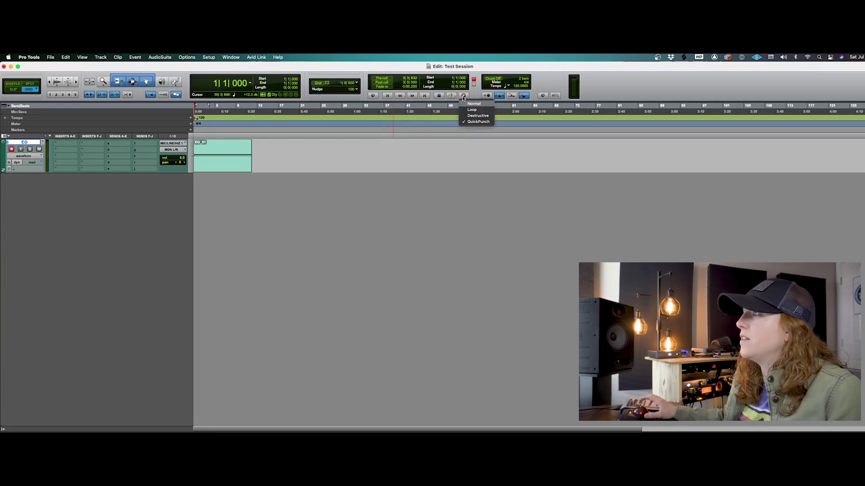
{"action": "left_click", "coordinate": [476, 122]}
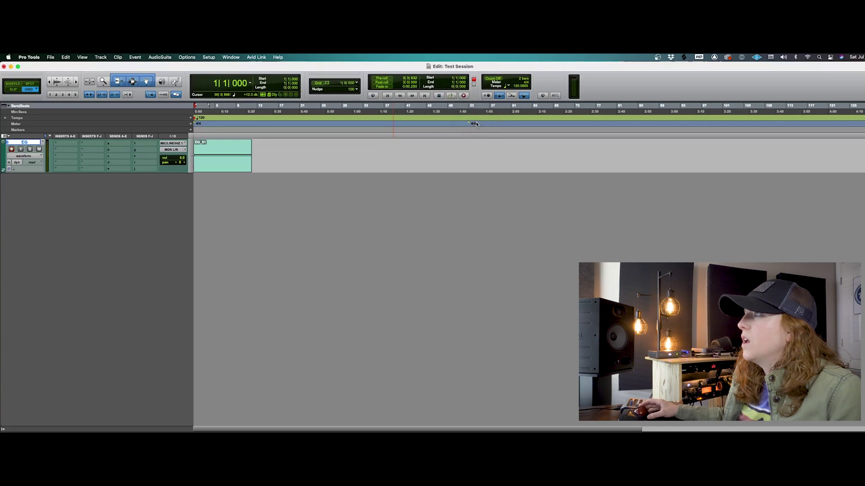
{"action": "left_click", "coordinate": [464, 96]}
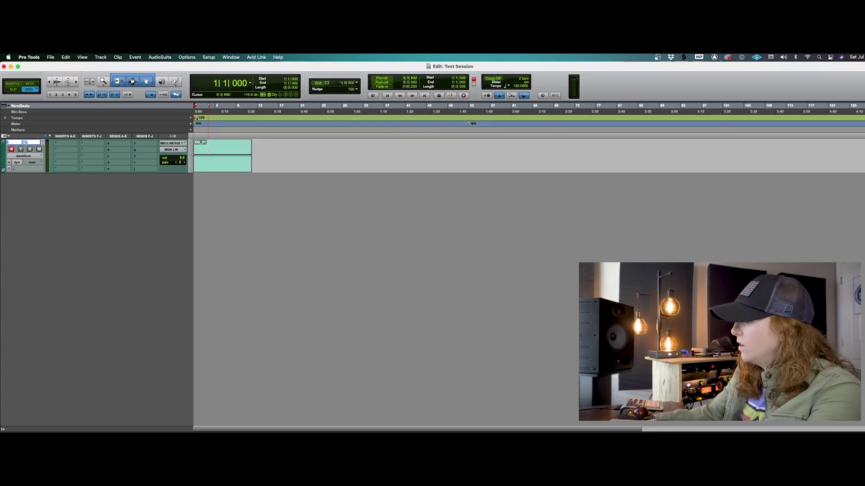
{"action": "key", "text": "space"}
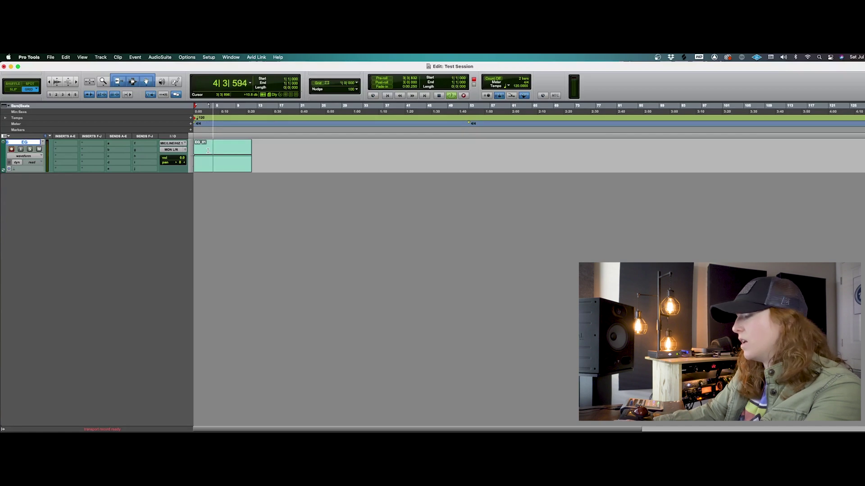
{"action": "key", "text": "super+space"}
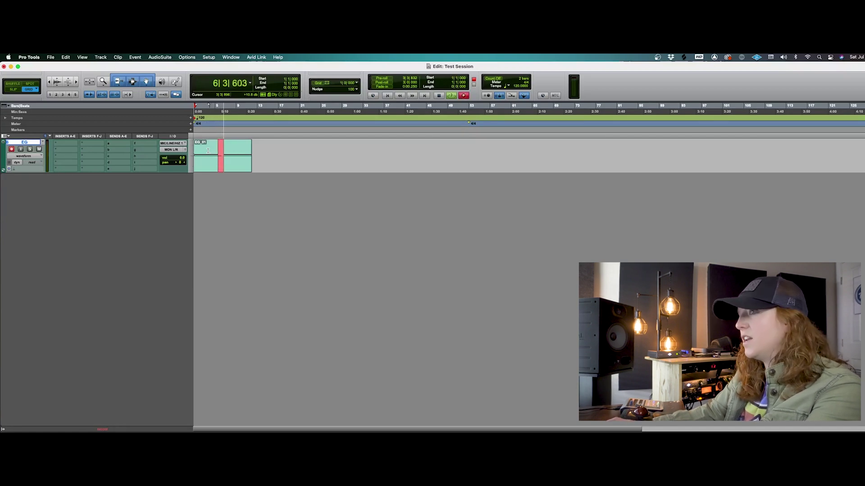
{"action": "key", "text": "super+space"}
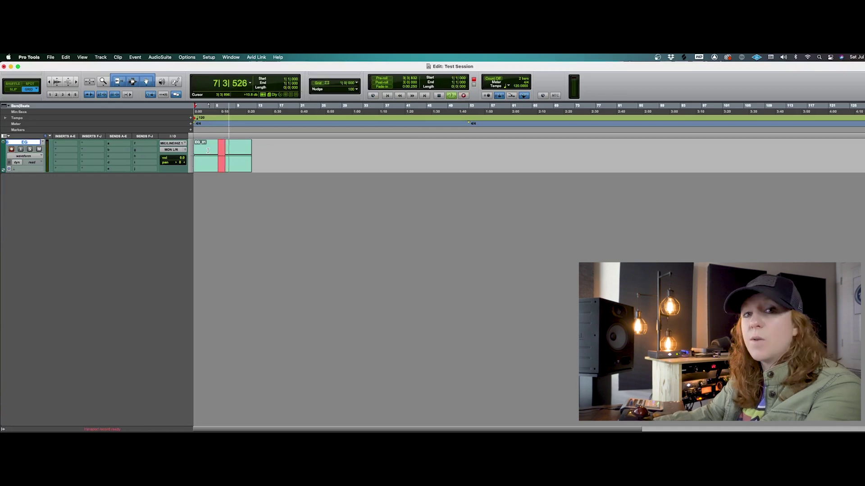
{"action": "key", "text": "space"}
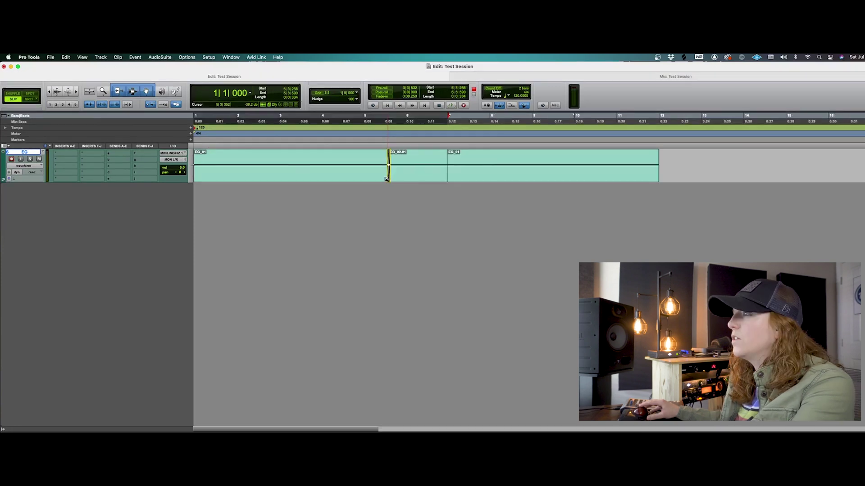
- Separate the EG_01 clip at the punch boundary, then move the edit point further along the track
{"action": "left_click", "coordinate": [388, 165]}
{"action": "left_click", "coordinate": [445, 180]}
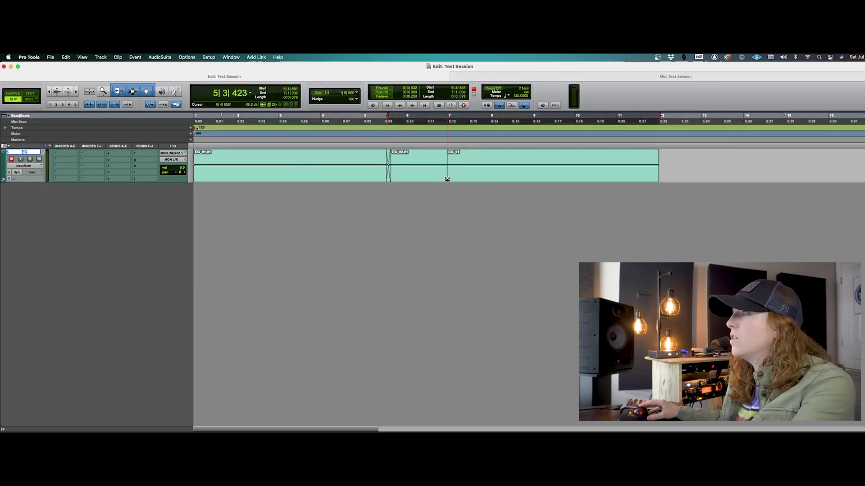
{"action": "key", "text": "super+e"}
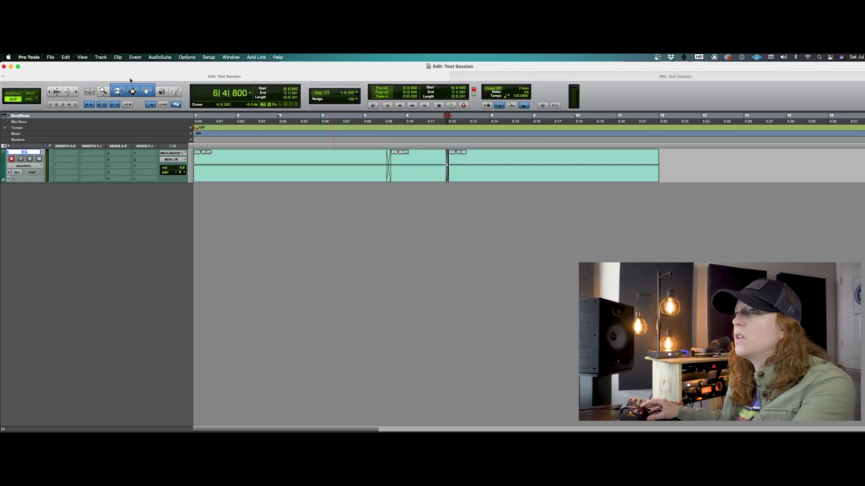
{"action": "left_click", "coordinate": [502, 157]}
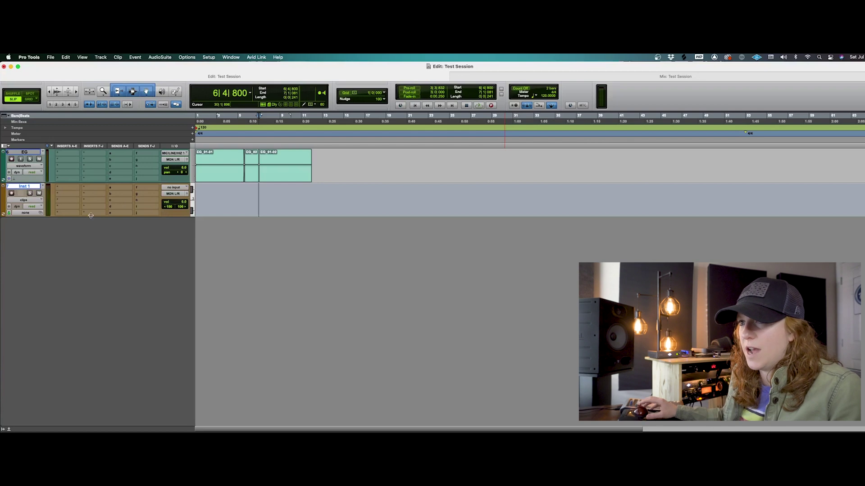
- Insert the stereo EZdrummer instrument plug-in on Inst 1's insert slot A
{"action": "left_click", "coordinate": [62, 190]}
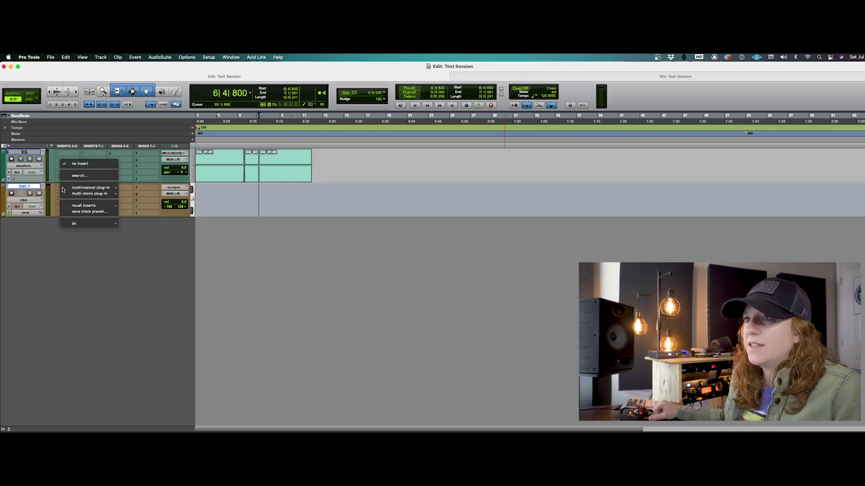
{"action": "mouse_move", "coordinate": [72, 190]}
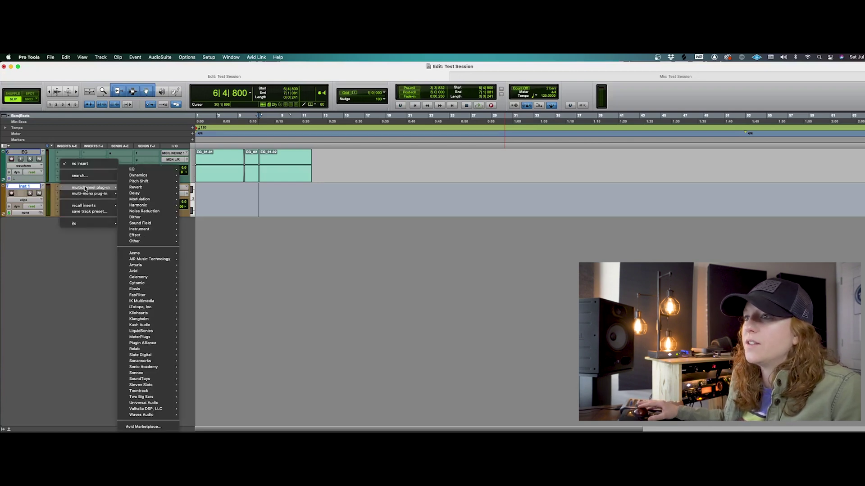
{"action": "mouse_move", "coordinate": [160, 400]}
{"action": "mouse_move", "coordinate": [153, 381]}
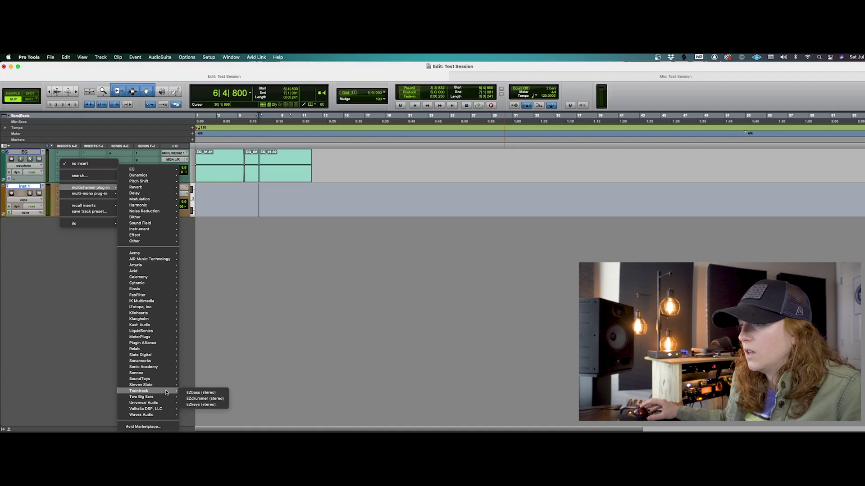
{"action": "left_click", "coordinate": [206, 397]}
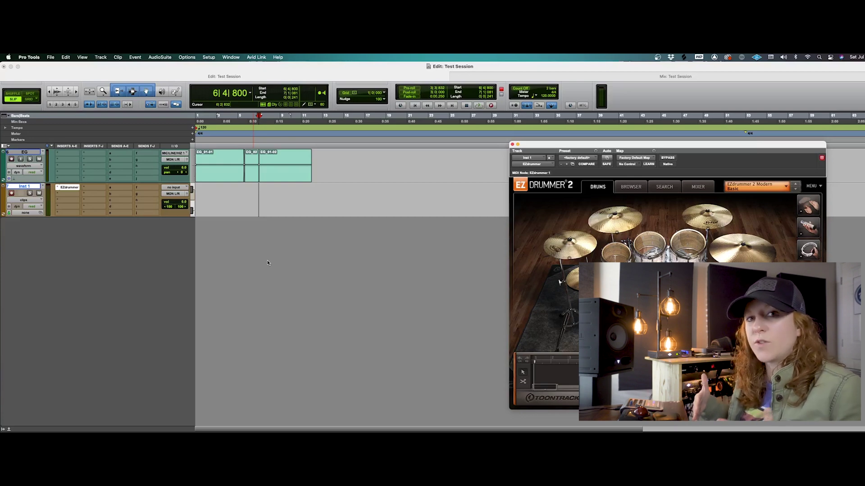
- Place the EZdrummer 2 Modern Ballad Straight 4/4 Intro Variation 01 groove into EZdrummer's song track
{"action": "left_click_drag", "start_coordinate": [630, 144], "coordinate": [586, 134]}
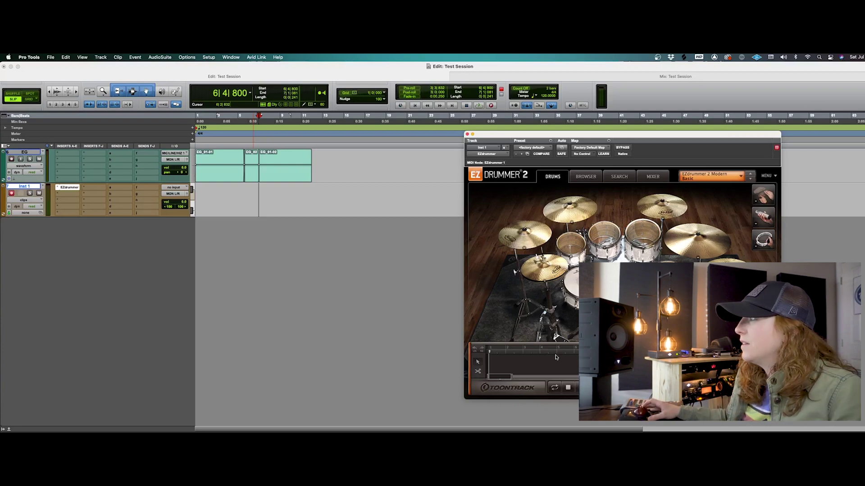
{"action": "left_click", "coordinate": [581, 177]}
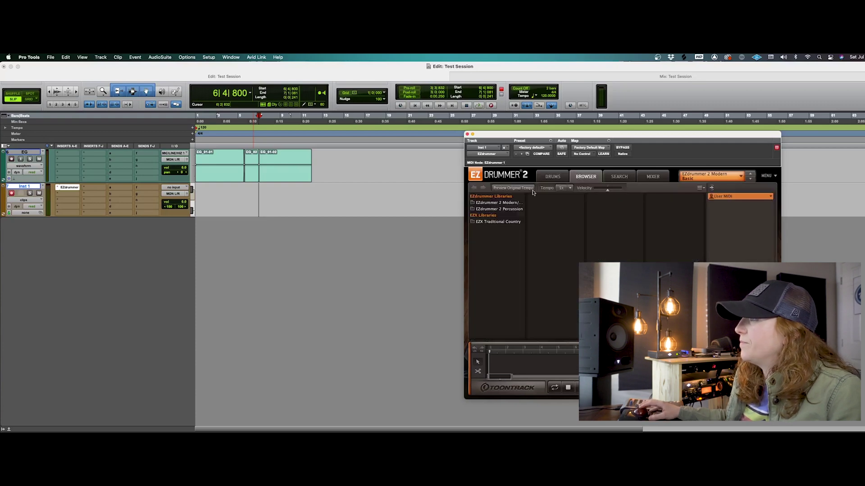
{"action": "left_click", "coordinate": [498, 203]}
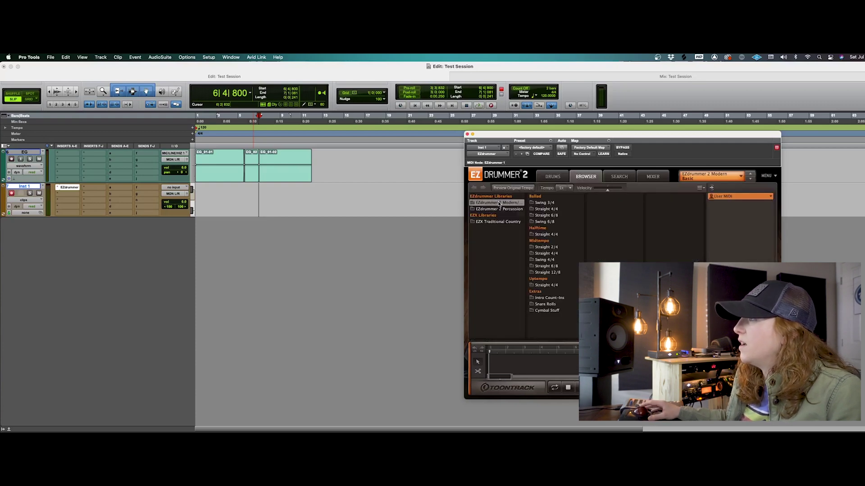
{"action": "left_click", "coordinate": [547, 209]}
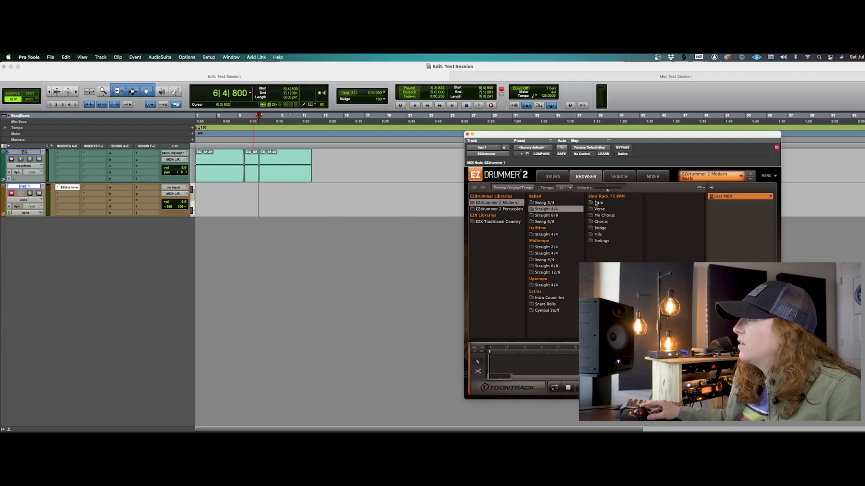
{"action": "left_click", "coordinate": [592, 203]}
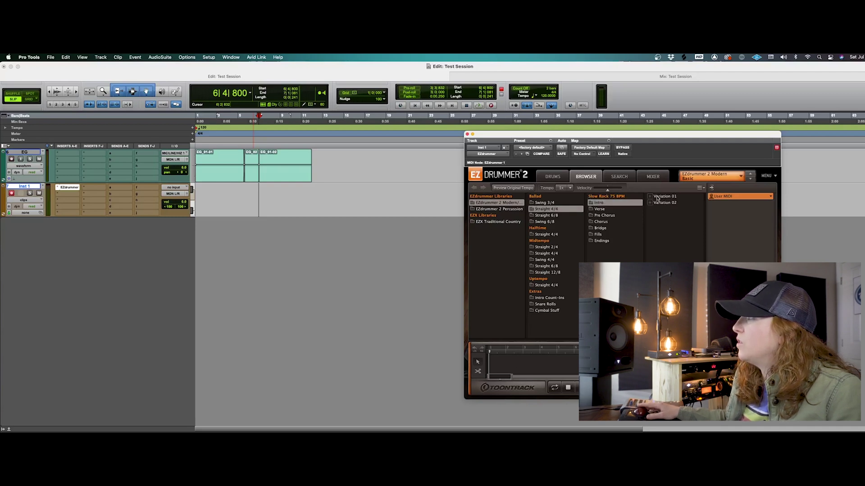
{"action": "left_click_drag", "start_coordinate": [662, 197], "coordinate": [483, 357]}
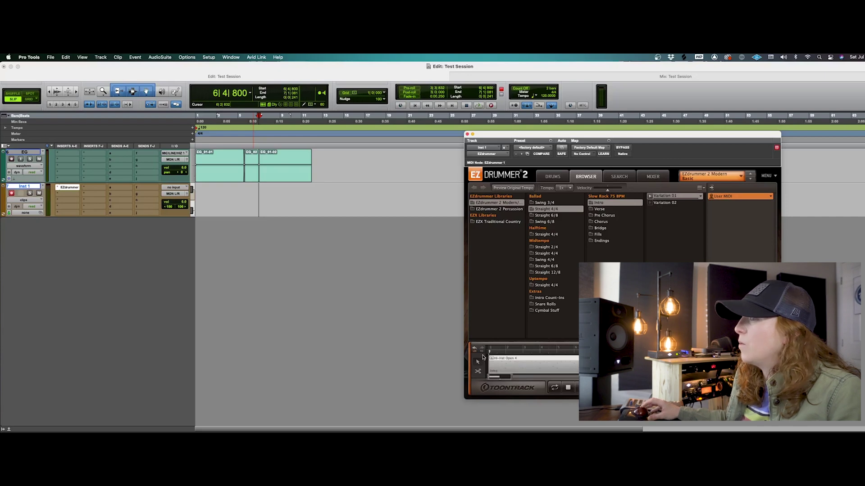
- Audition the groove from the session start, then drag the drum pattern onto the Inst 1 track
{"action": "key", "text": "space"}
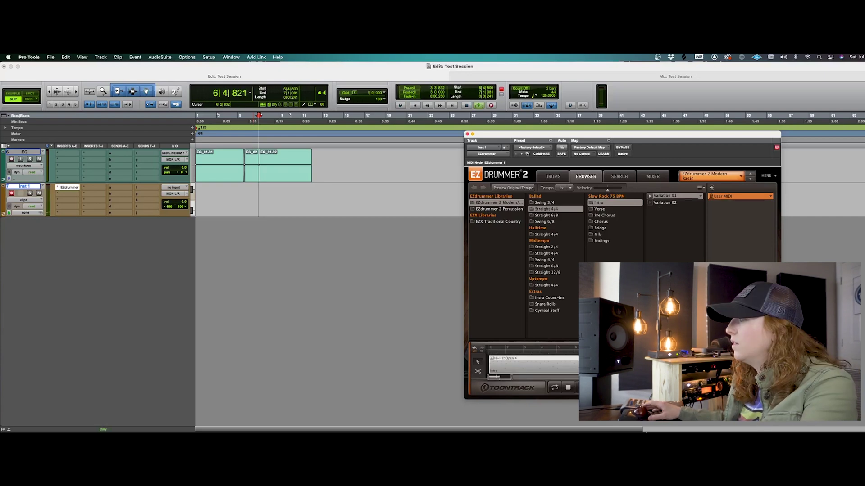
{"action": "key", "text": "space"}
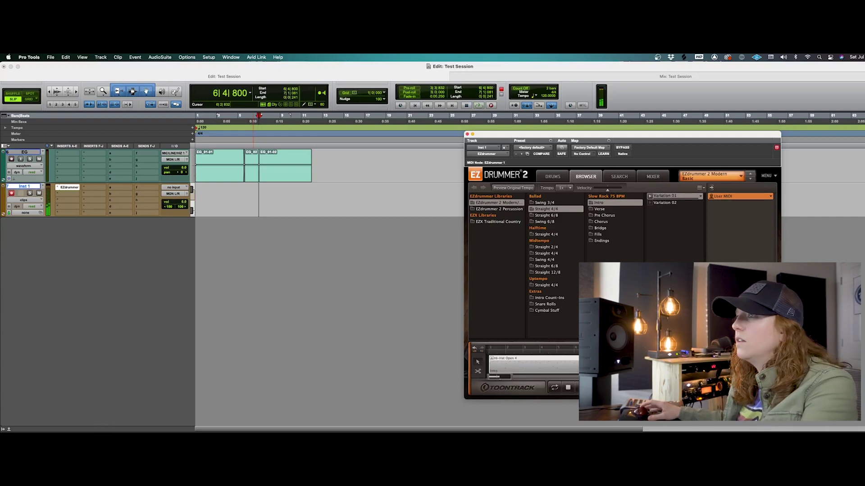
{"action": "left_click", "coordinate": [226, 190]}
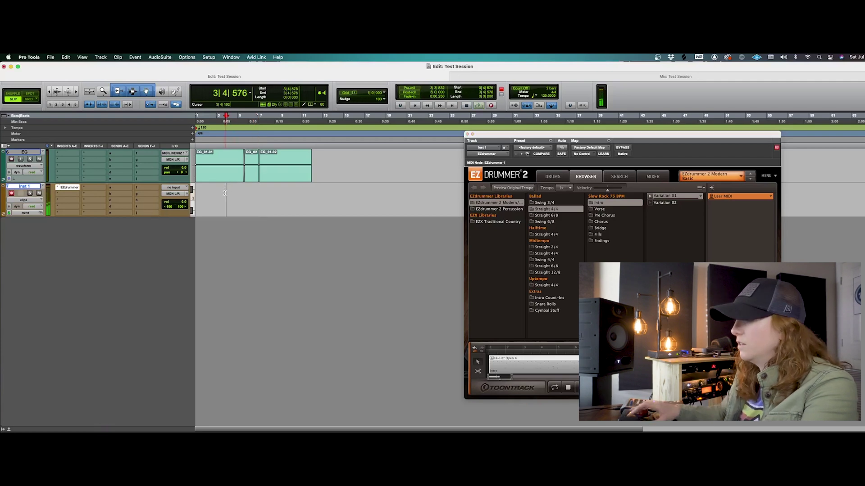
{"action": "key", "text": "Return"}
{"action": "key", "text": "space"}
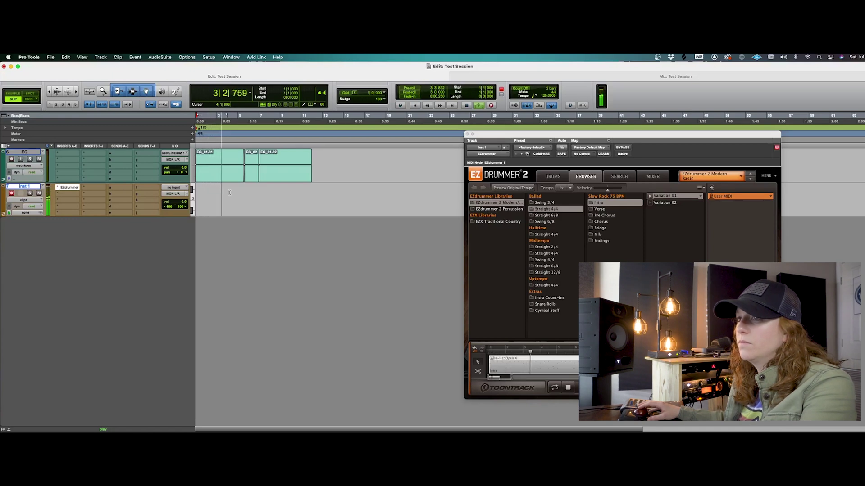
{"action": "key", "text": "space"}
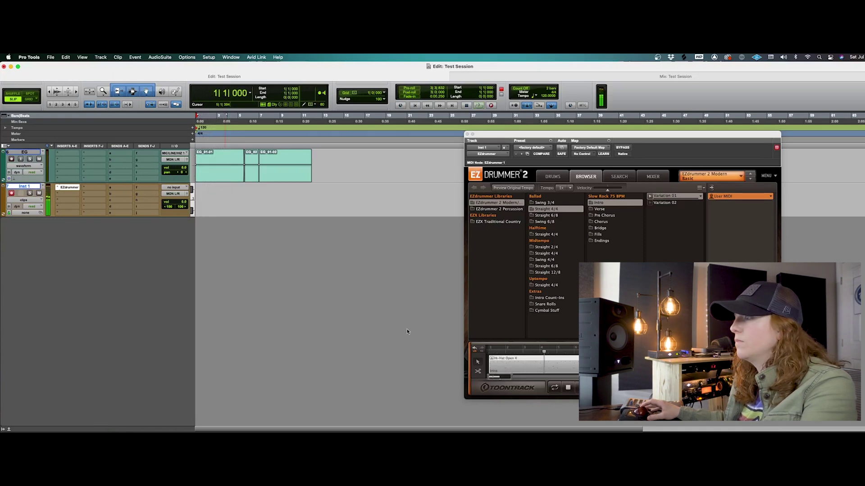
{"action": "left_click_drag", "start_coordinate": [517, 366], "coordinate": [199, 197]}
- Drop the drum MIDI clip on Inst 1 at bar 1, play it back, and close EZdrummer
{"action": "left_click", "coordinate": [243, 206]}
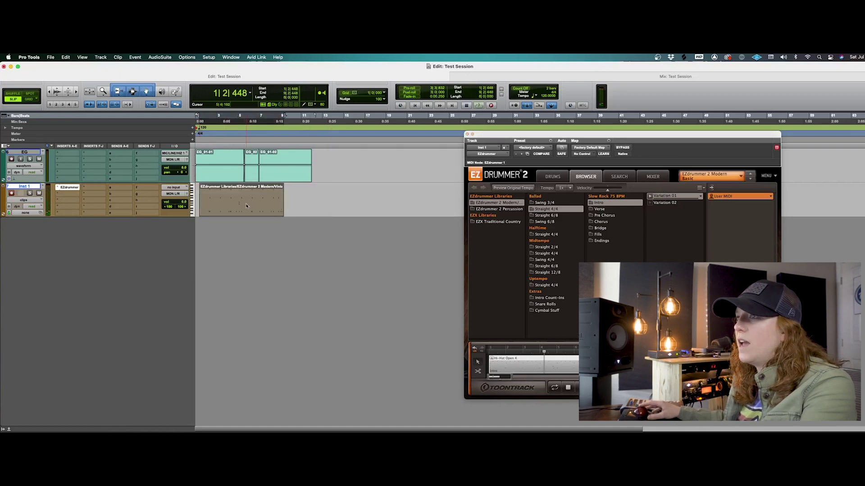
{"action": "left_click_drag", "start_coordinate": [242, 206], "coordinate": [214, 201]}
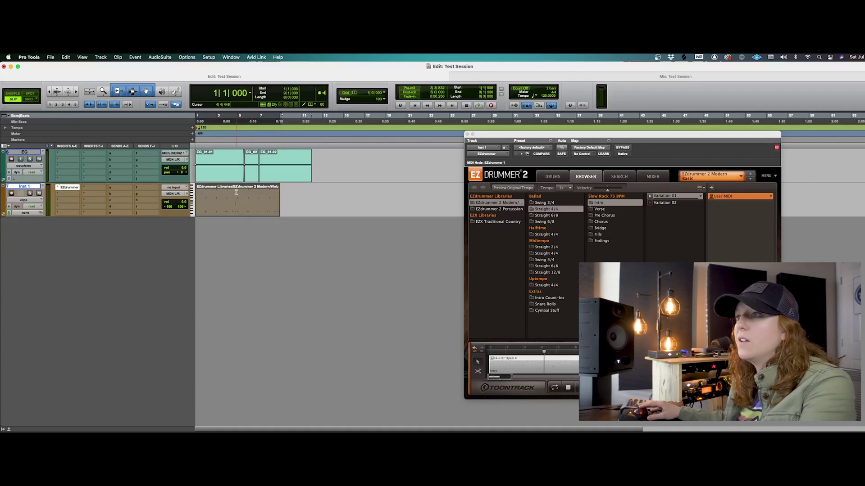
{"action": "key", "text": "space"}
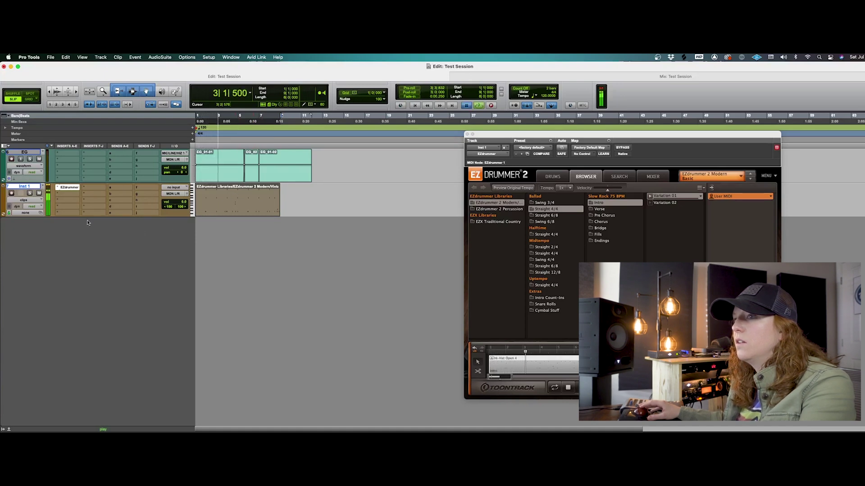
{"action": "key", "text": "space"}
{"action": "left_click_drag", "start_coordinate": [83, 216], "coordinate": [93, 290]}
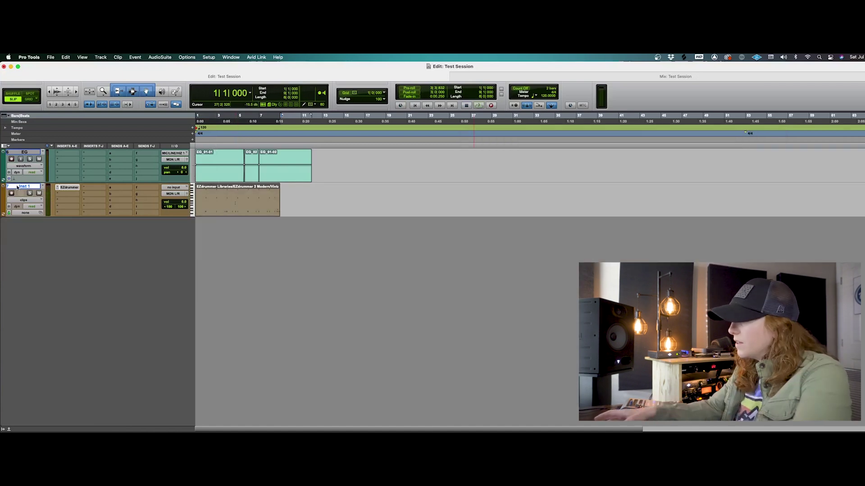
- Create a stereo Master Fader track, Master 1, and start playback to check levels
{"action": "key", "text": "super+shift+n"}
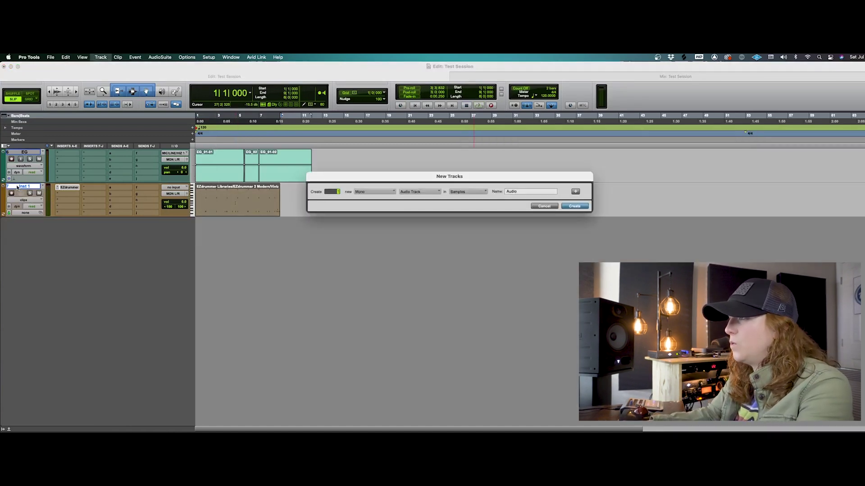
{"action": "left_click", "coordinate": [387, 192]}
{"action": "left_click", "coordinate": [368, 201]}
{"action": "left_click", "coordinate": [407, 192]}
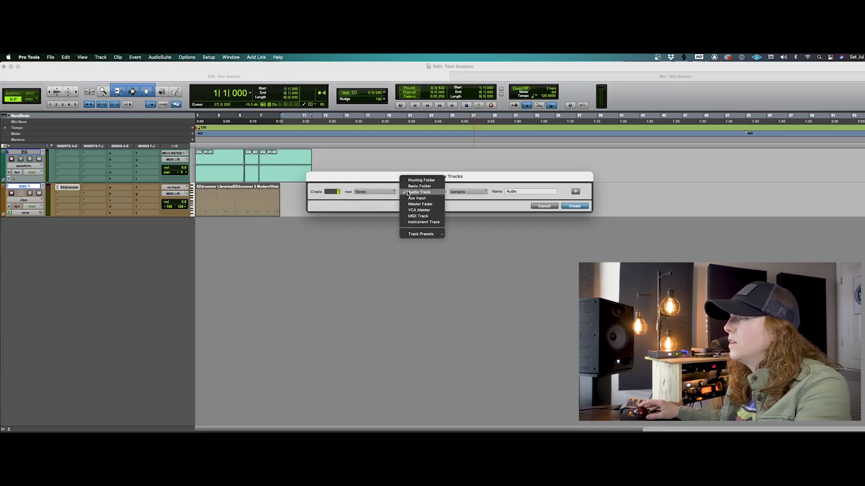
{"action": "left_click", "coordinate": [423, 206]}
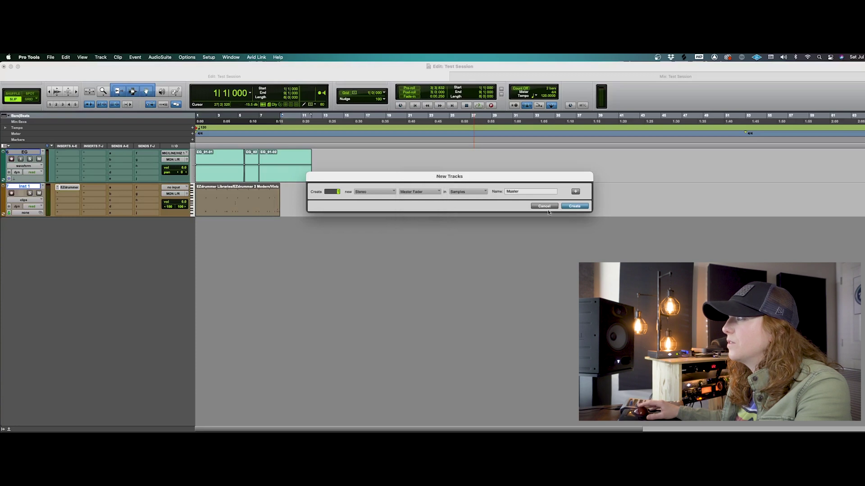
{"action": "left_click", "coordinate": [568, 207]}
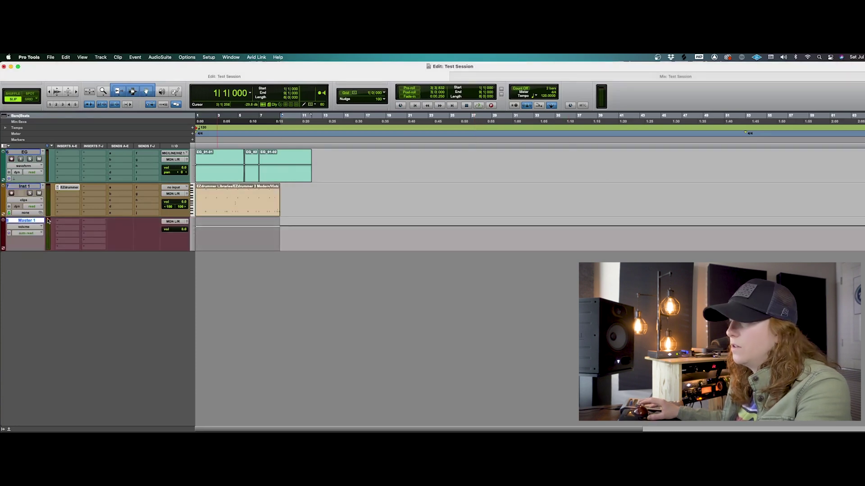
{"action": "key", "text": "space"}
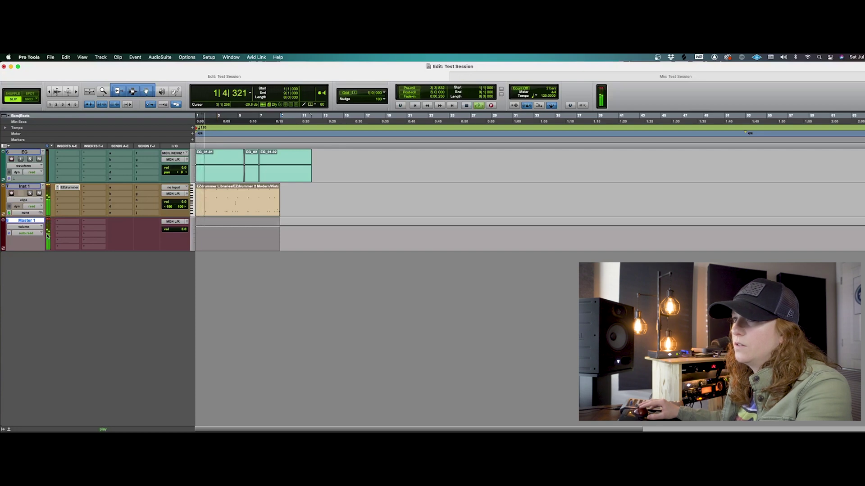
- Lower the Master 1 and Inst 1 faders in the Mix window to about -4.1 and -4.3 dB
{"action": "key", "text": "space"}
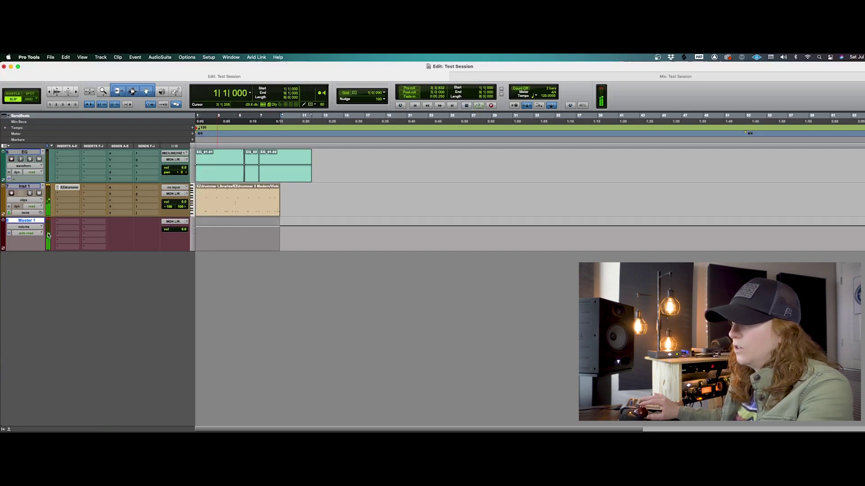
{"action": "key", "text": "super+equal"}
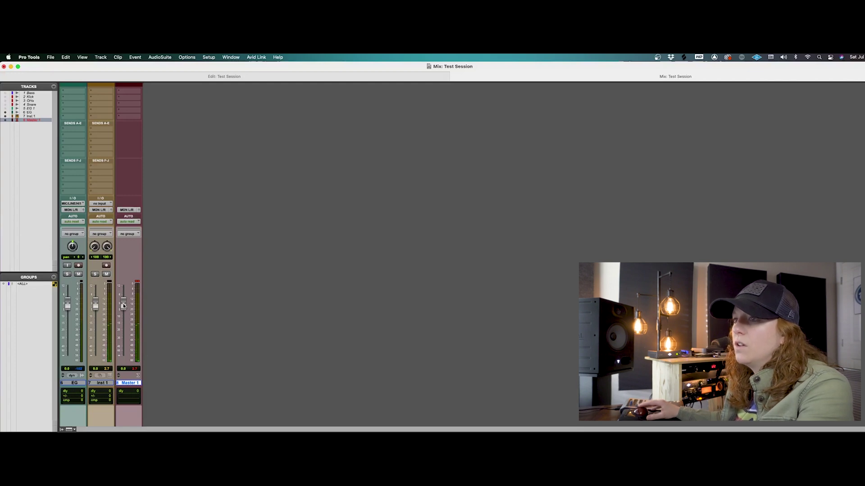
{"action": "left_click_drag", "start_coordinate": [124, 305], "coordinate": [127, 360]}
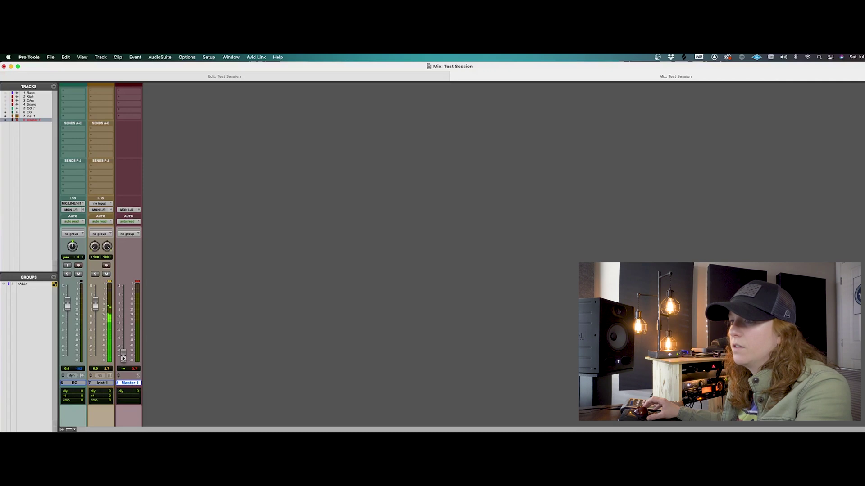
{"action": "left_click_drag", "start_coordinate": [122, 358], "coordinate": [122, 310]}
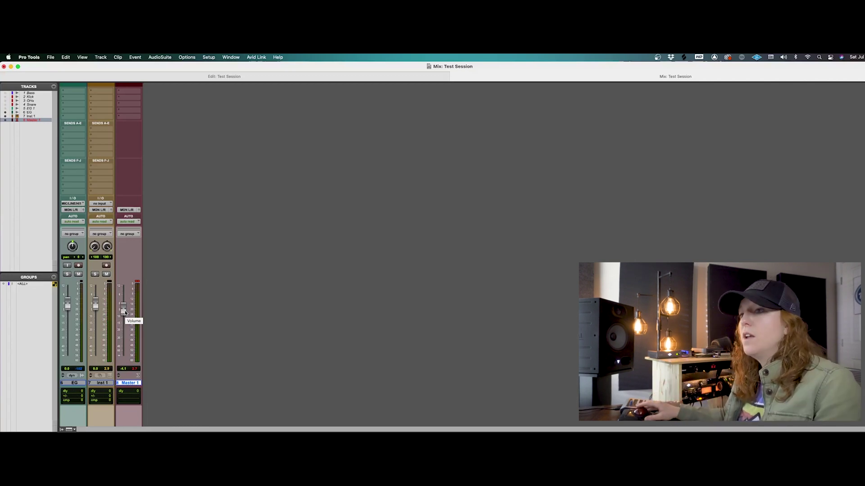
{"action": "left_click_drag", "start_coordinate": [96, 307], "coordinate": [67, 317]}
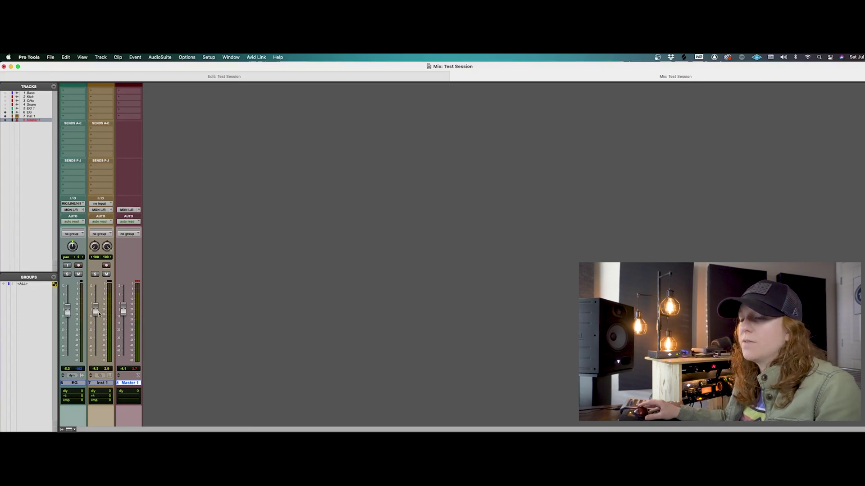
{"action": "key", "text": "super+equal"}
{"action": "key", "text": "super+shift+n"}
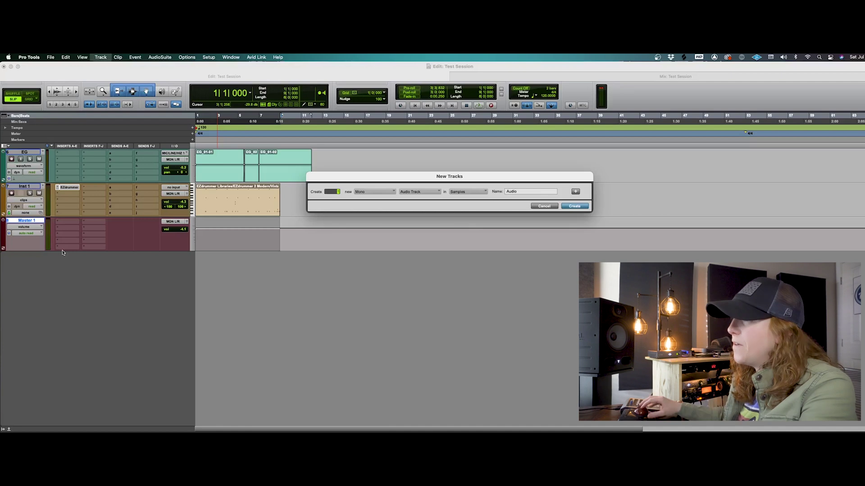
- Create the new aux track and rename it EG Reverb
{"action": "left_click", "coordinate": [375, 192]}
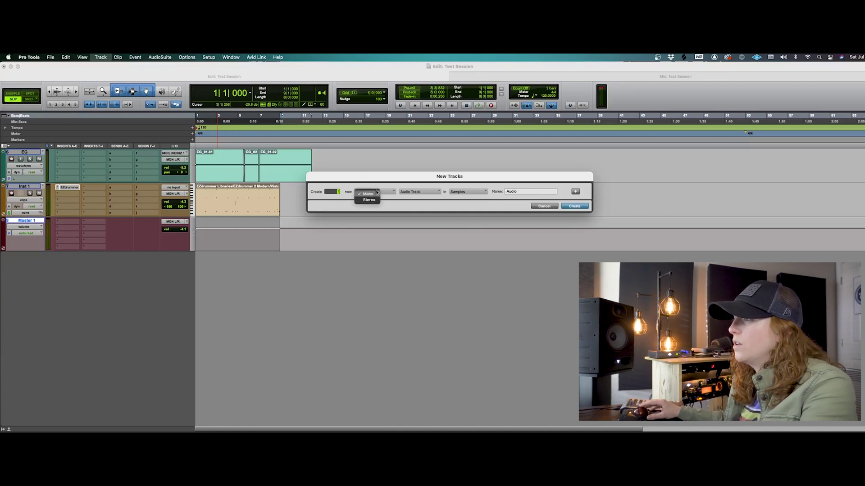
{"action": "key", "text": "Return"}
{"action": "double_click", "coordinate": [25, 255]}
{"action": "type", "text": "EG"}
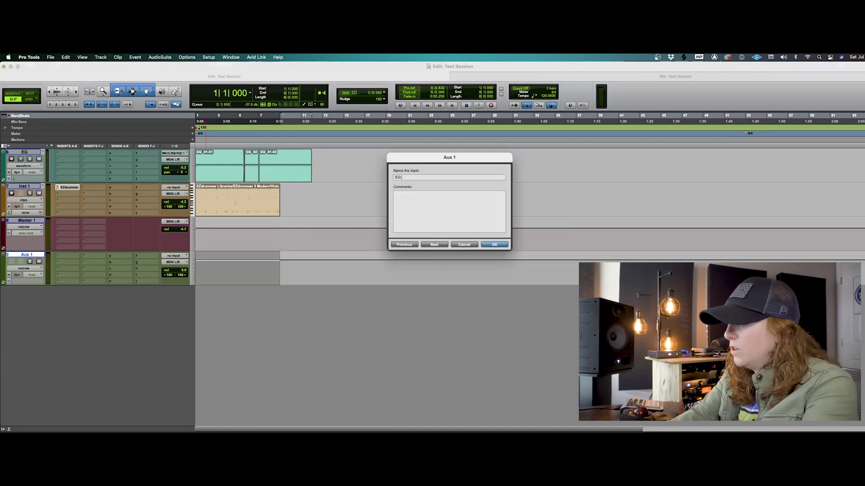
{"action": "type", "text": "Reverb"}
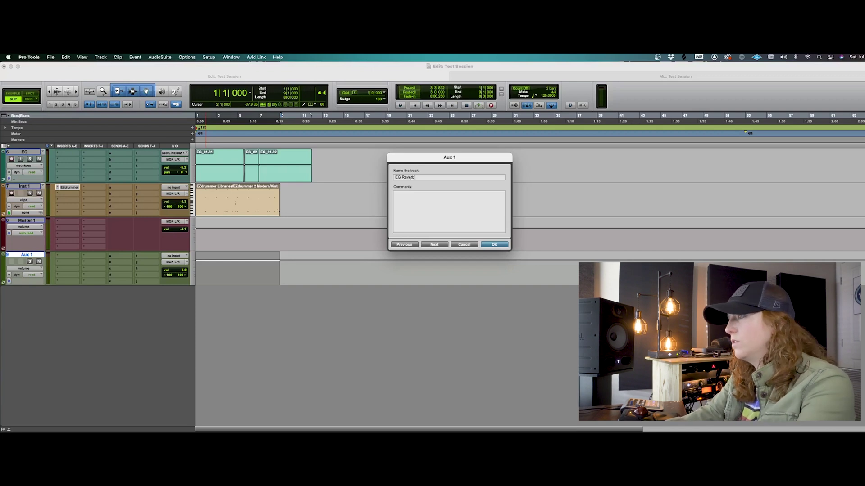
{"action": "key", "text": "Return"}
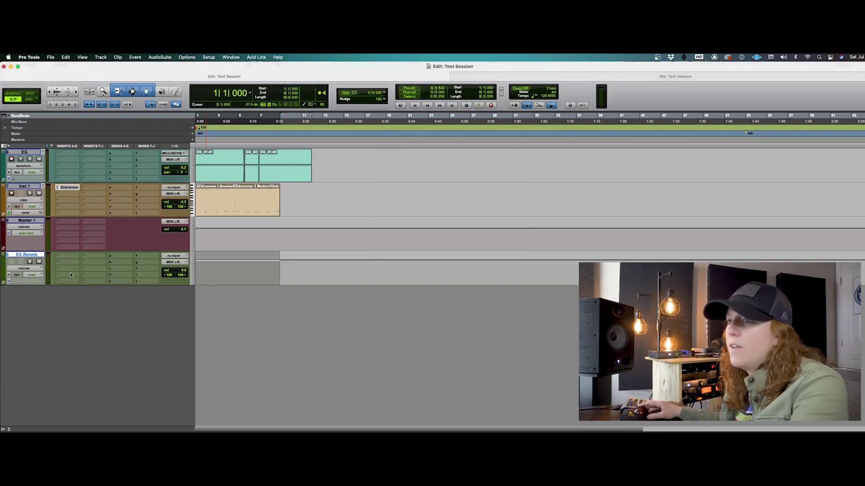
- Insert the D-Verb reverb plug-in on EG Reverb's first insert slot
{"action": "left_click", "coordinate": [65, 258]}
{"action": "mouse_move", "coordinate": [75, 257]}
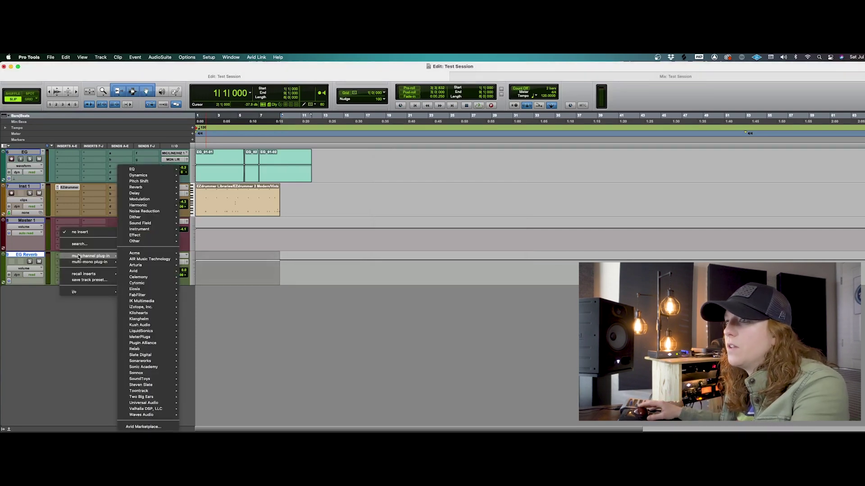
{"action": "mouse_move", "coordinate": [152, 188]}
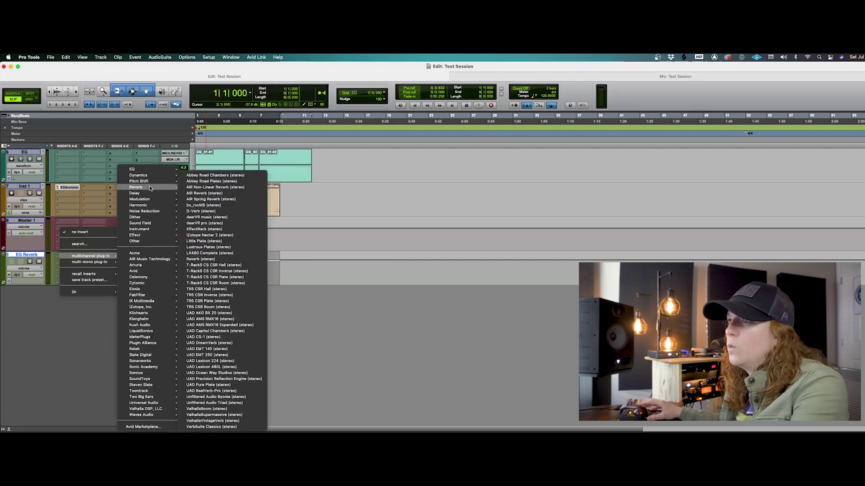
{"action": "left_click", "coordinate": [210, 211]}
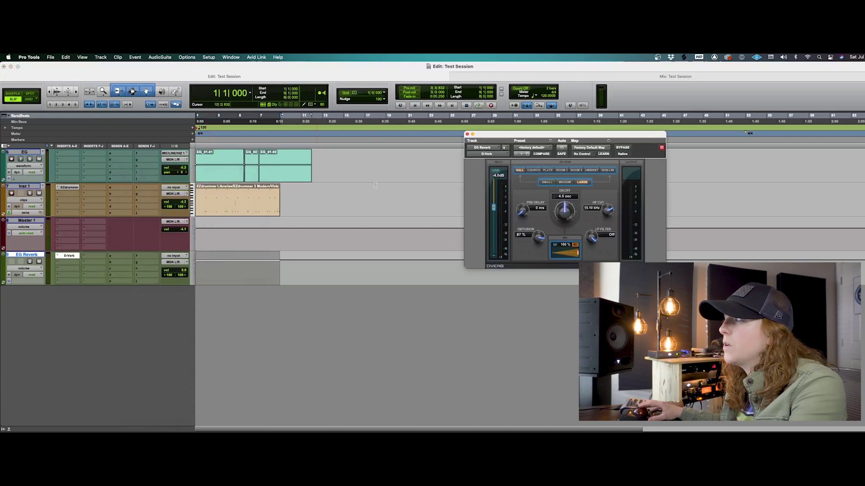
- Feed EG Reverb from Bus 1-2 and rename that bus EG VERB
{"action": "left_click", "coordinate": [168, 256]}
{"action": "mouse_move", "coordinate": [174, 262]}
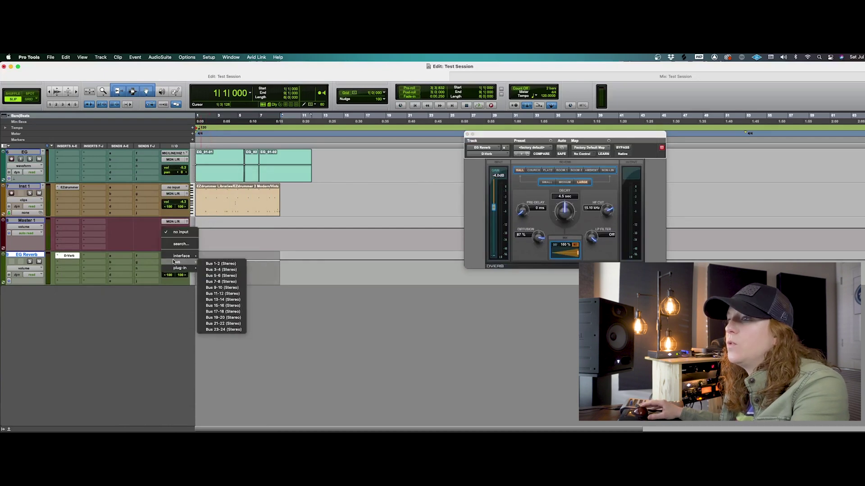
{"action": "left_click", "coordinate": [213, 264]}
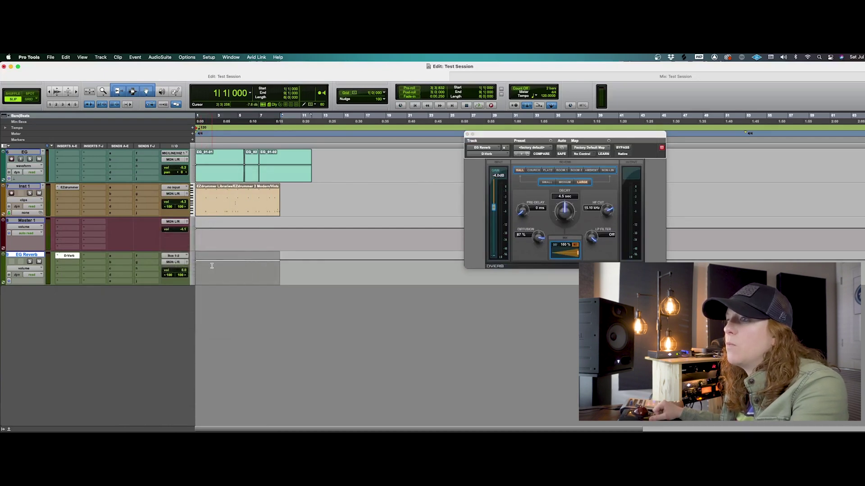
{"action": "left_click", "coordinate": [186, 264]}
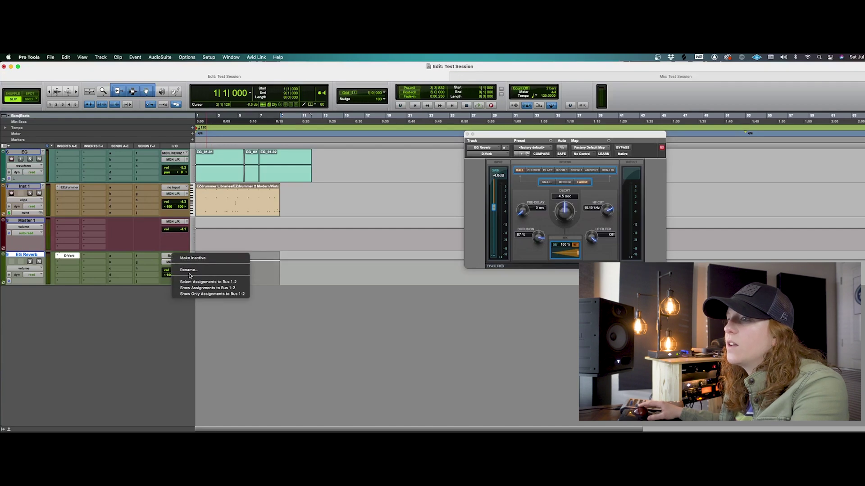
{"action": "key", "text": "Escape"}
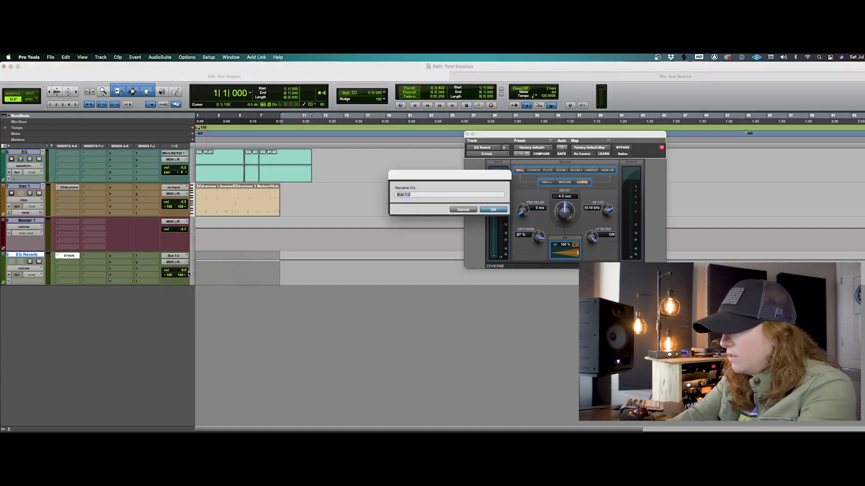
{"action": "type", "text": "EG VERB"}
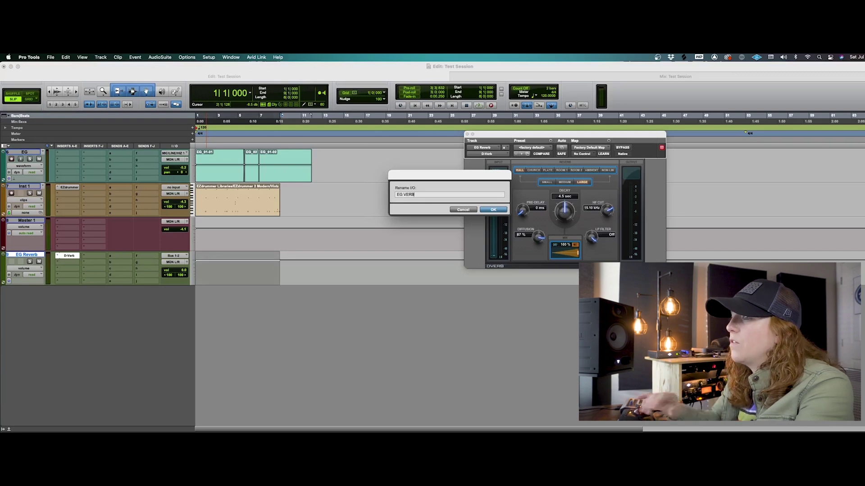
{"action": "key", "text": "Return"}
- Route EG's send A to the EG VERB bus and raise it to about -5 dB
{"action": "left_click", "coordinate": [120, 154]}
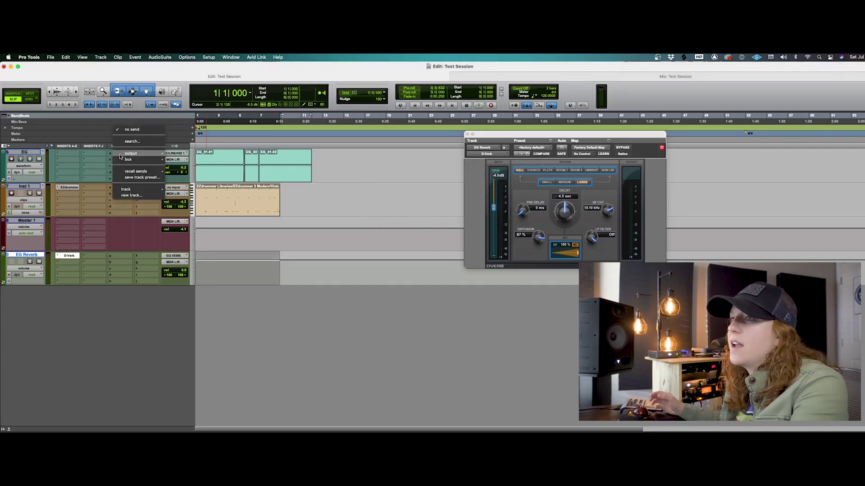
{"action": "mouse_move", "coordinate": [126, 161]}
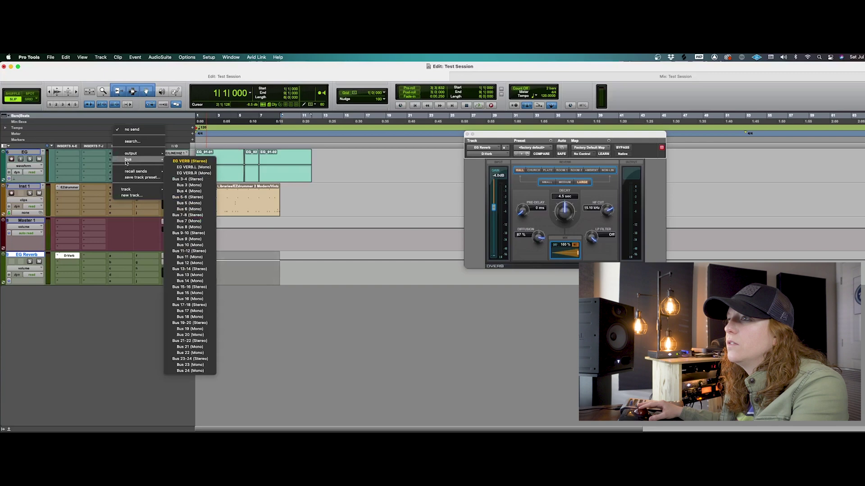
{"action": "left_click", "coordinate": [185, 161]}
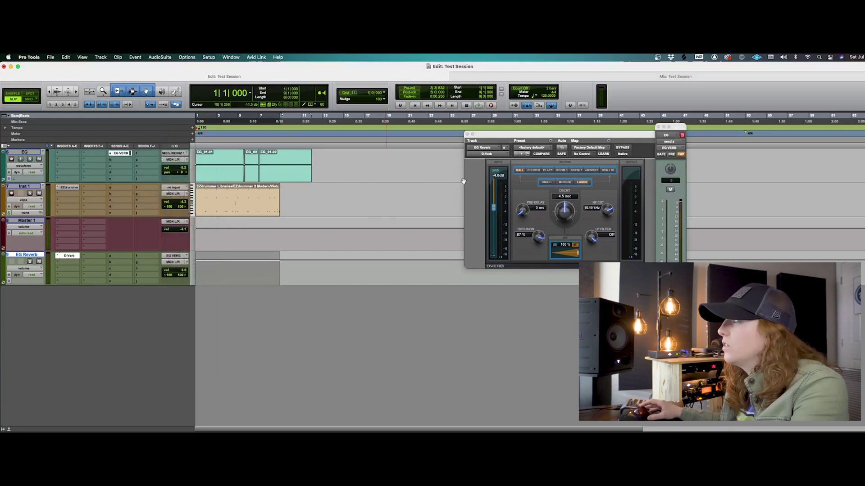
{"action": "mouse_move", "coordinate": [666, 236]}
{"action": "left_mouse_down"}
{"action": "mouse_move", "coordinate": [666, 210]}
{"action": "mouse_move", "coordinate": [667, 219]}
{"action": "left_mouse_up"}
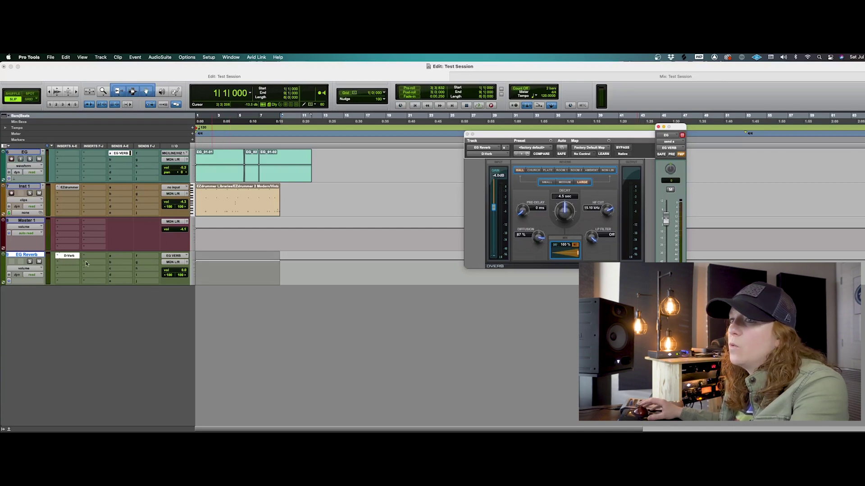
{"action": "key", "text": "super+shift+n"}
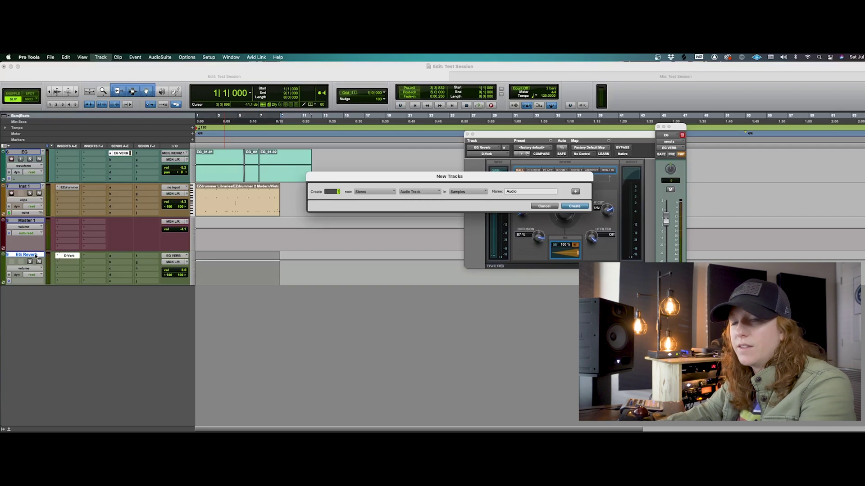
- Create a stereo audio track and rename it EG Verb P
{"action": "key", "text": "Return"}
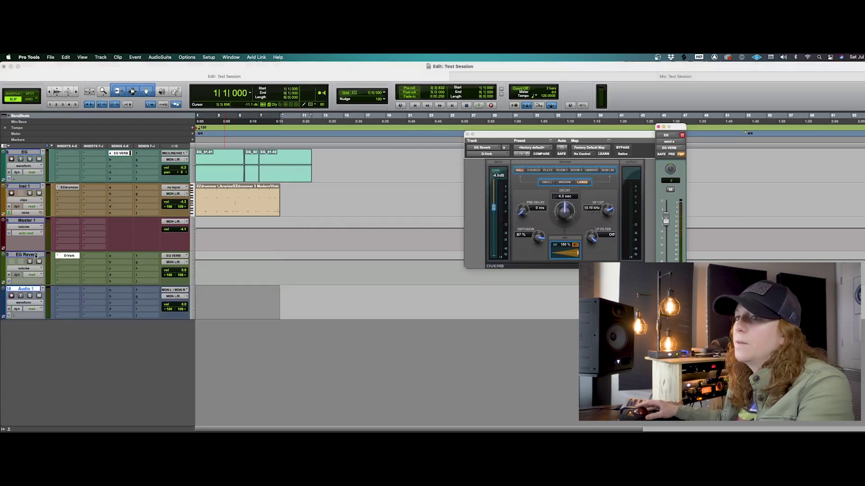
{"action": "double_click", "coordinate": [25, 289]}
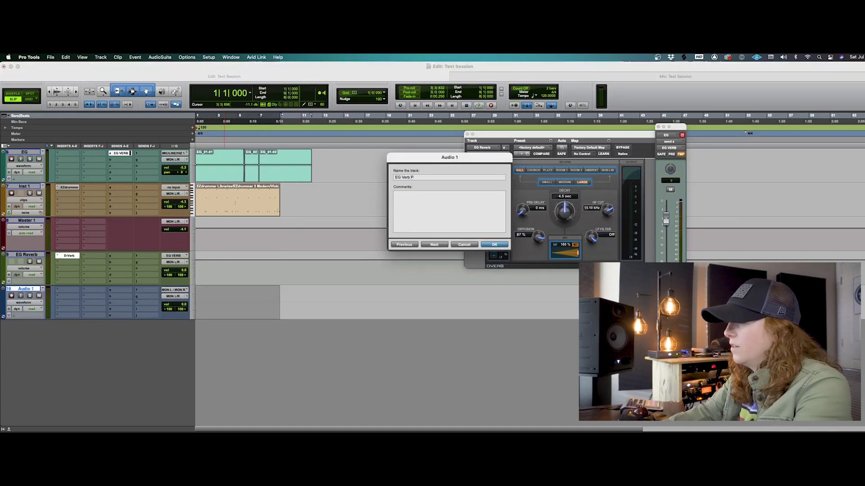
{"action": "type", "text": "EG Verb P"}
{"action": "key", "text": "Return"}
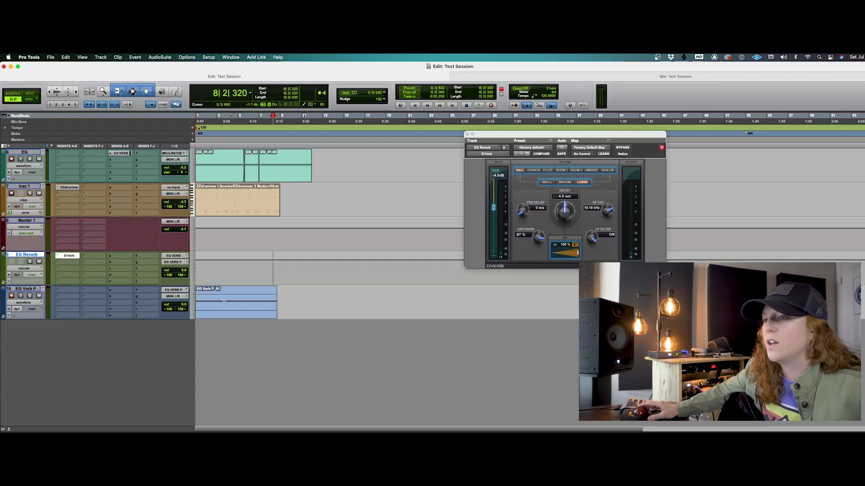
- From the session start, record a fresh guitar take on EG and printed reverb on EG Verb P at once
{"action": "key", "text": "Return"}
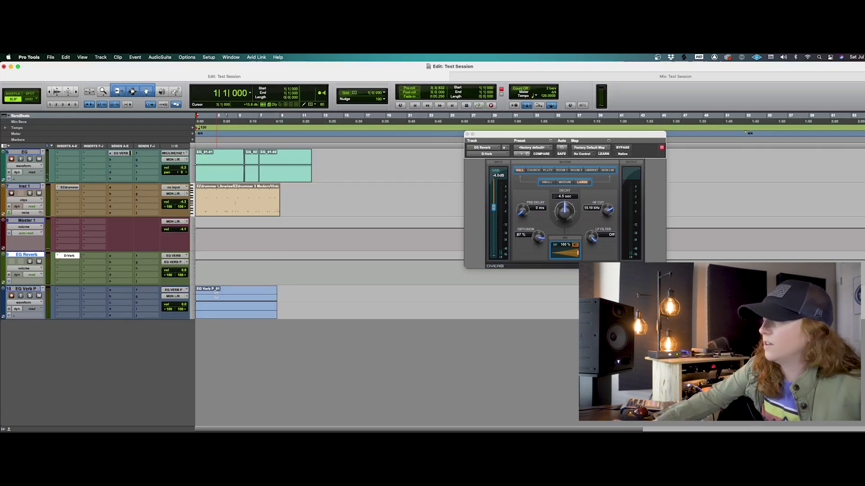
{"action": "key", "text": "super+space"}
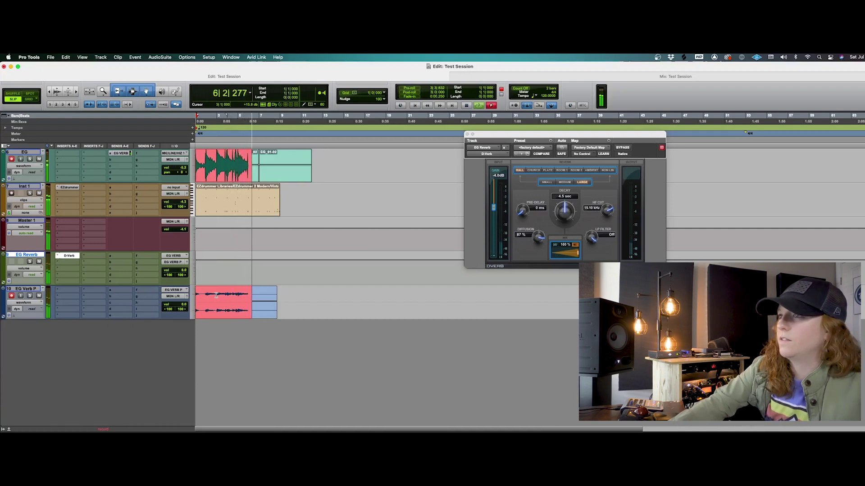
{"action": "key", "text": "space"}
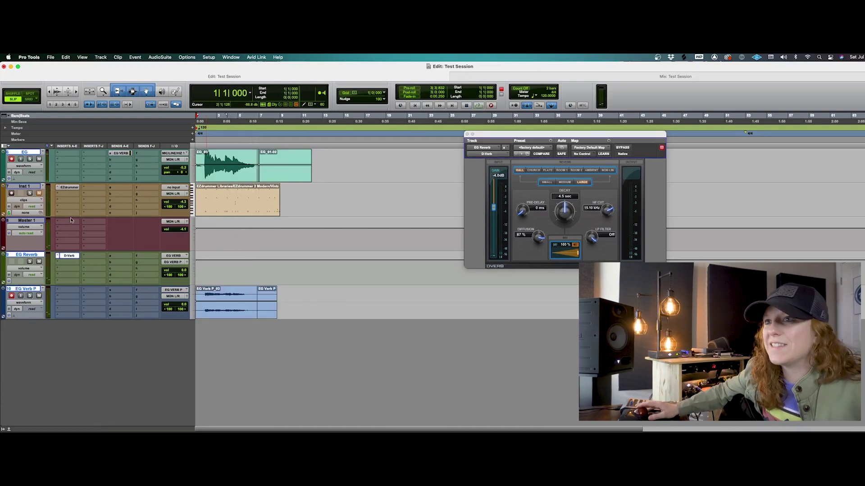
- Disarm the EG and EG Verb P tracks and play back the new takes
{"action": "left_click", "coordinate": [12, 159]}
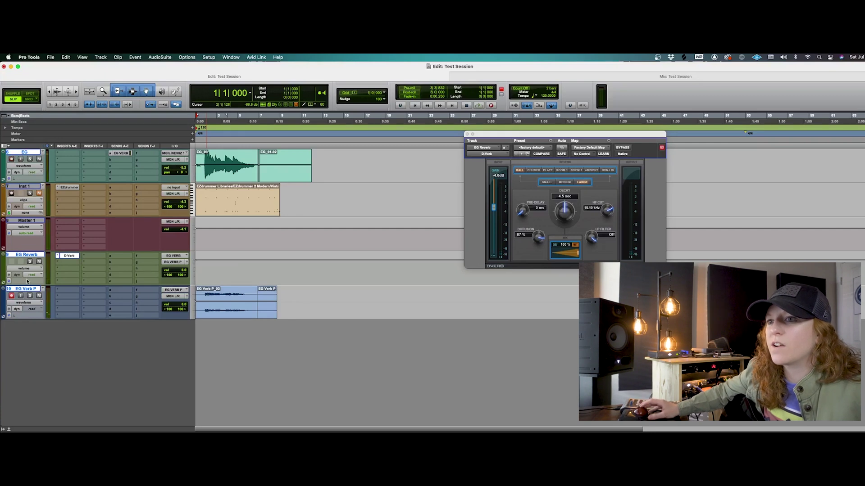
{"action": "left_click", "coordinate": [11, 296]}
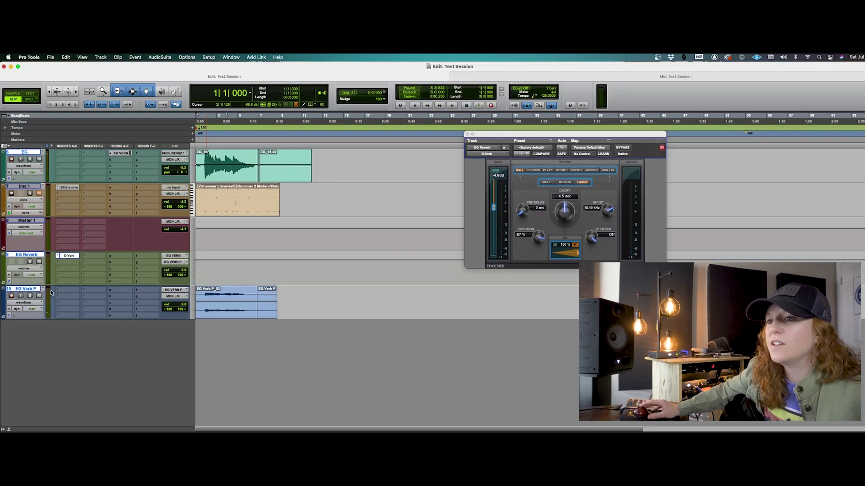
{"action": "key", "text": "space"}
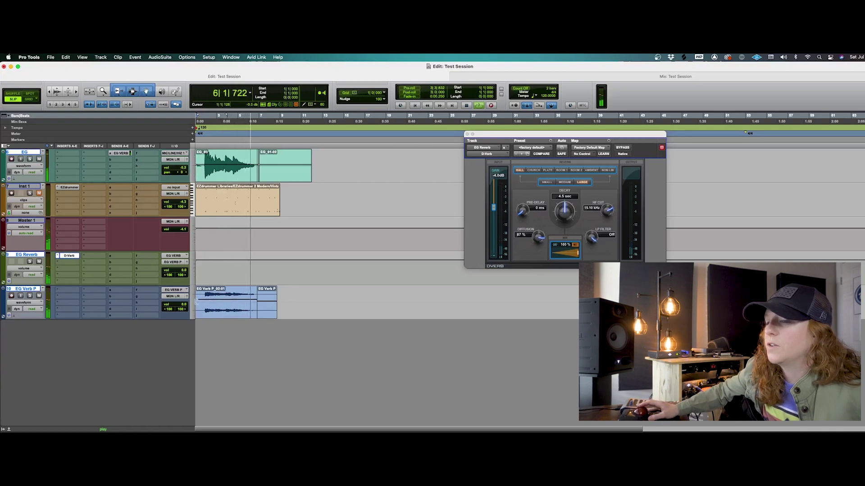
{"action": "key", "text": "space"}
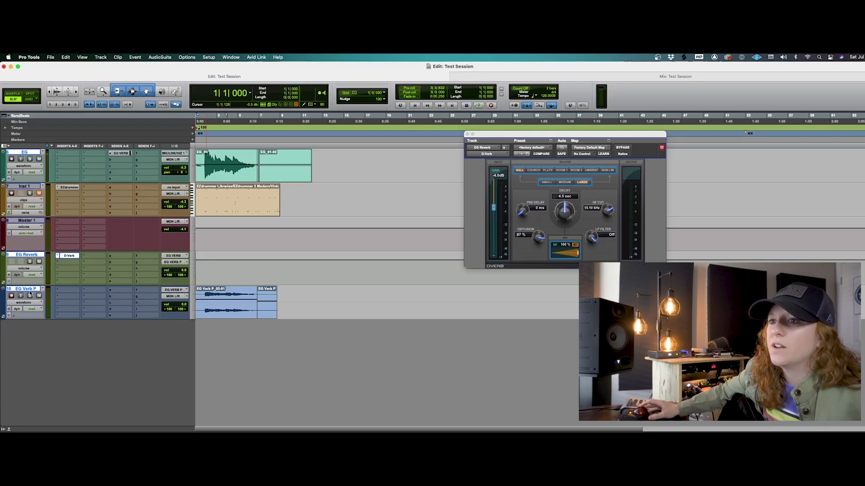
- Solo EG and play back again, then move the D-Verb window nearer the session centre
{"action": "left_click", "coordinate": [30, 160]}
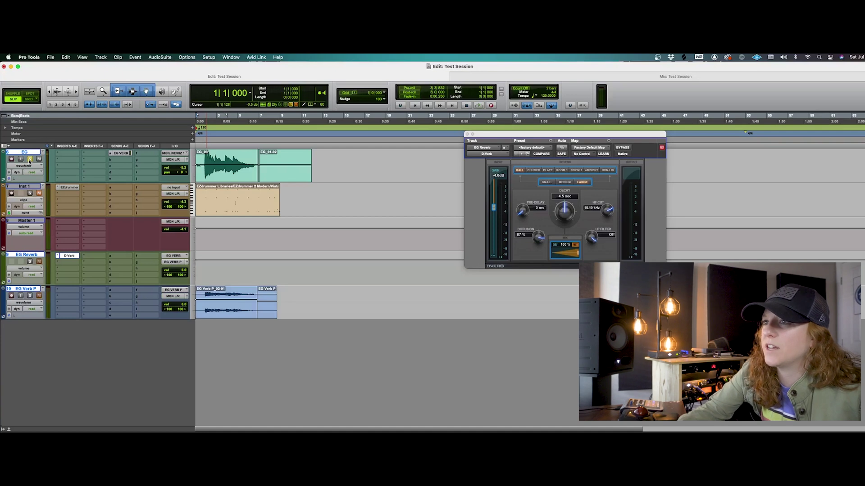
{"action": "key", "text": "space"}
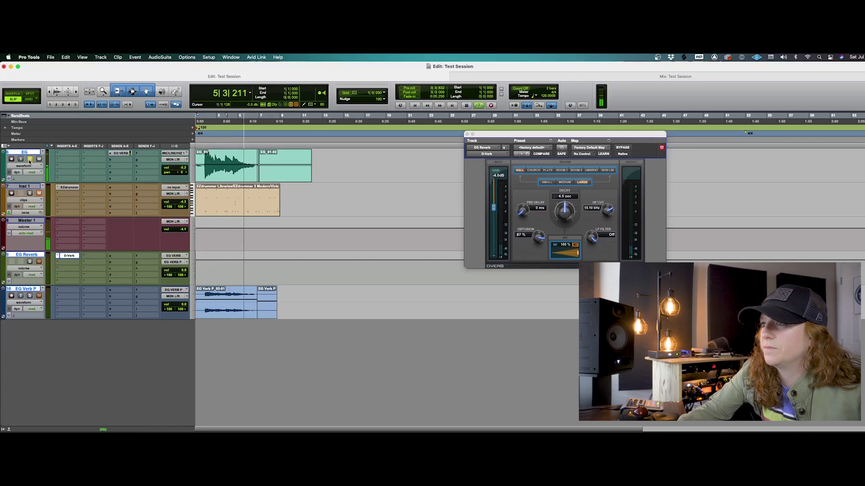
{"action": "key", "text": "space"}
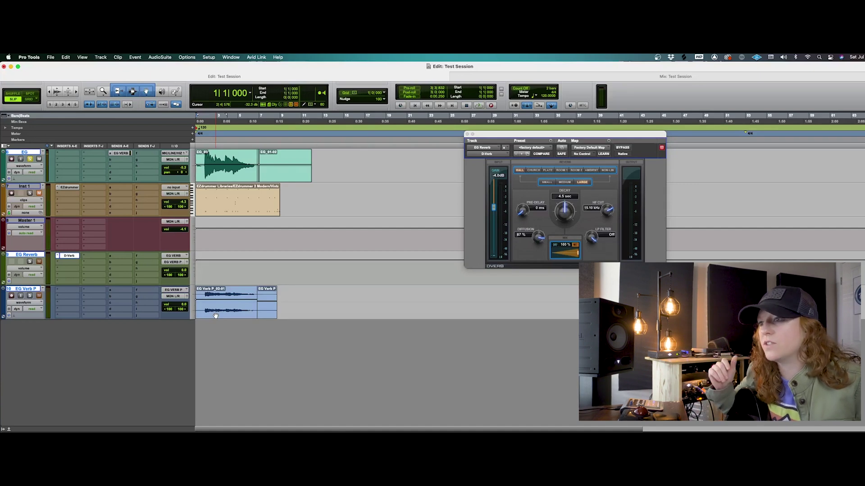
{"action": "left_click_drag", "start_coordinate": [537, 136], "coordinate": [435, 164]}
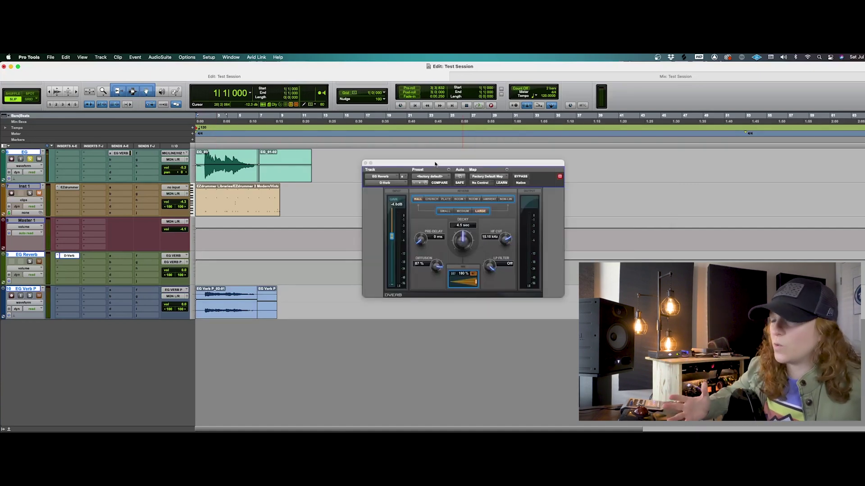